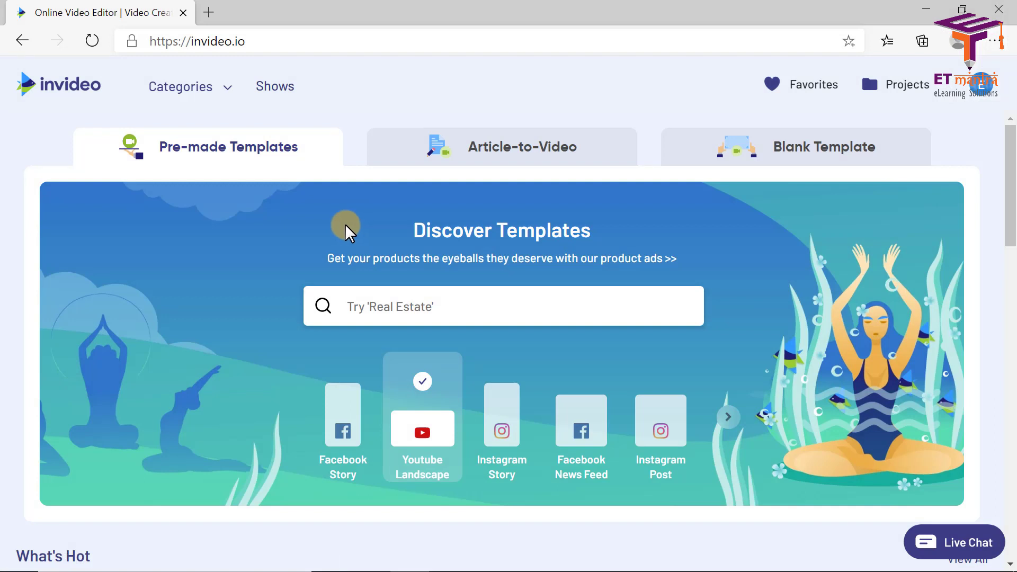
# Look through the video formats offered for pre-made templates, from Facebook Story to Square, and the page's template listings.
pyautogui.moveTo(192, 41); pyautogui.dragTo(234, 42)
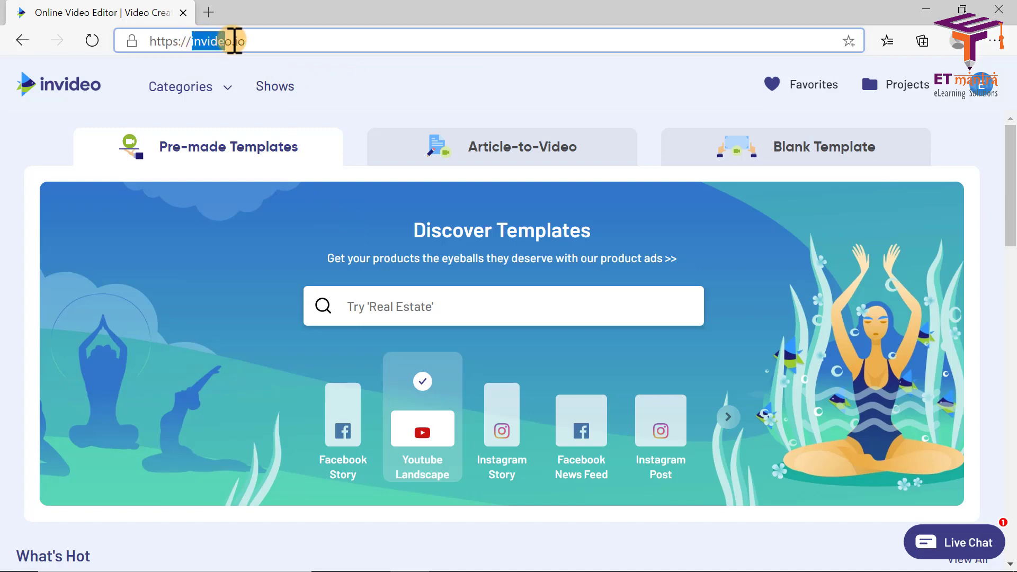
pyautogui.click(417, 94)
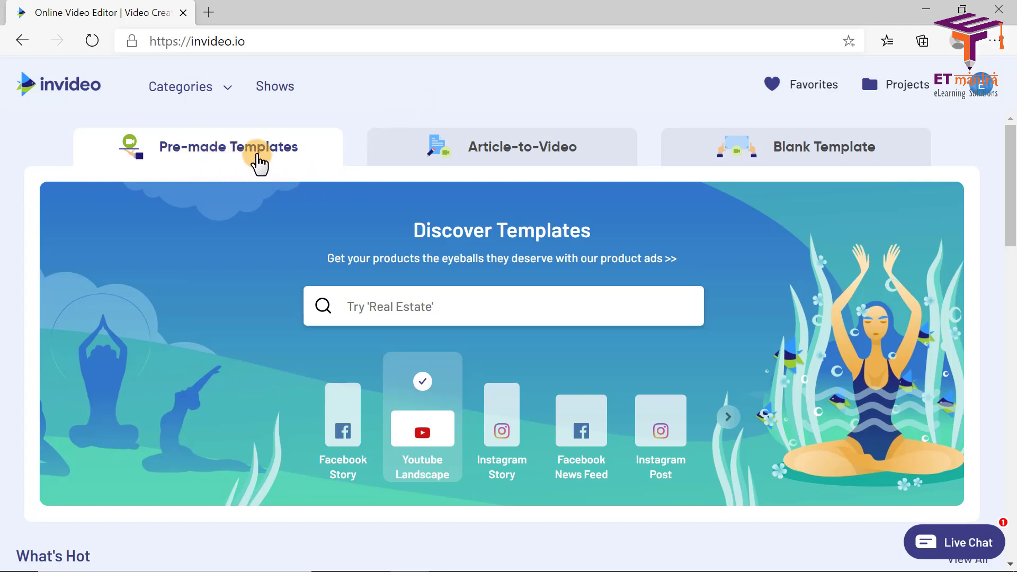
pyautogui.scroll(-3, 500, 211)
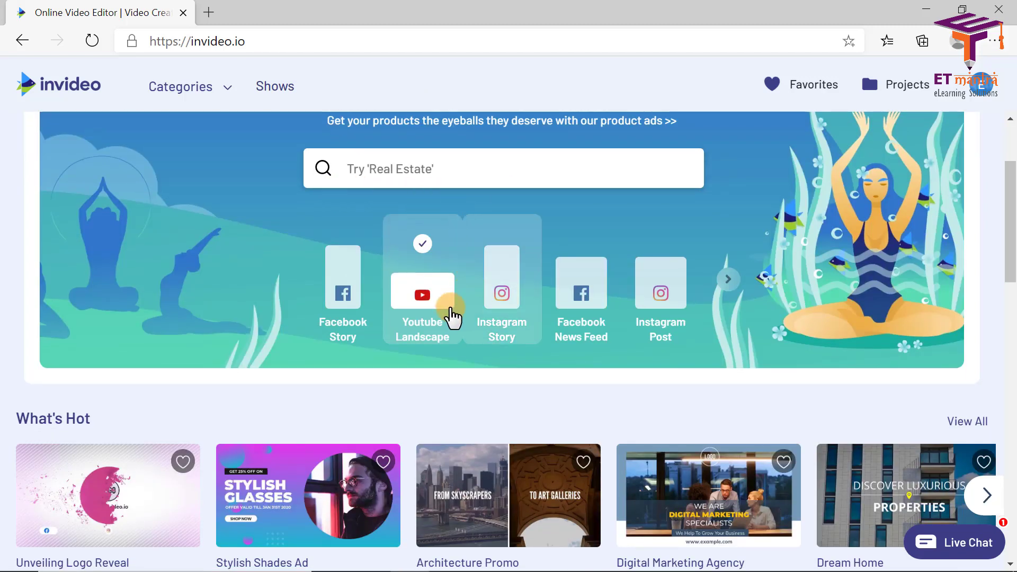
pyautogui.scroll(1, 418, 310)
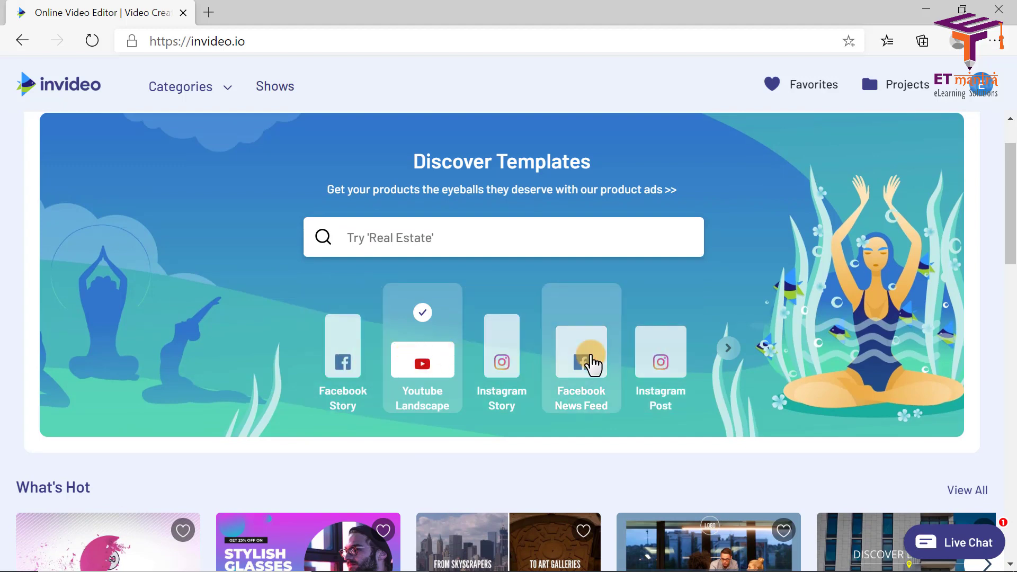
pyautogui.click(735, 357)
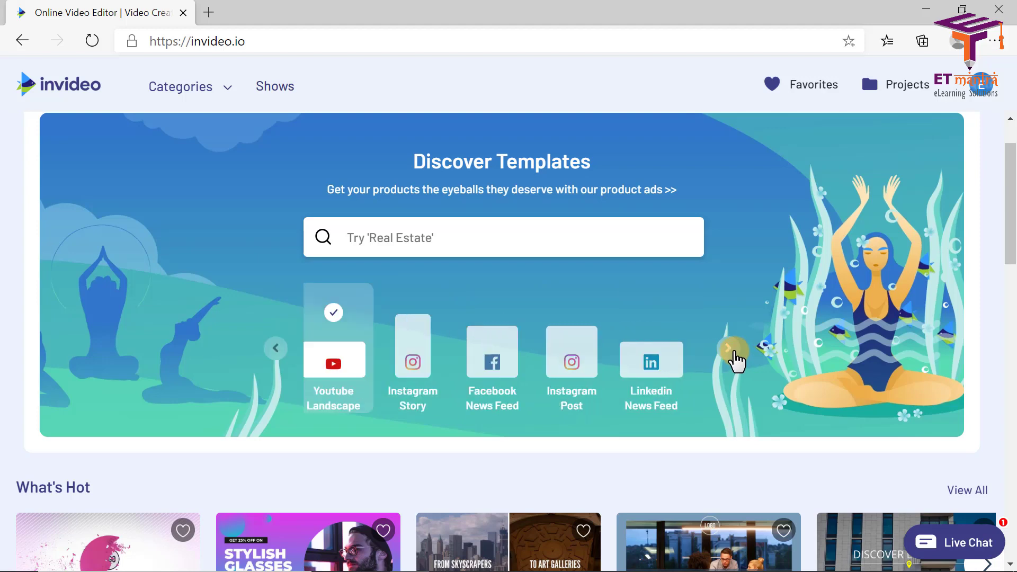
pyautogui.click(735, 357)
pyautogui.click(735, 358)
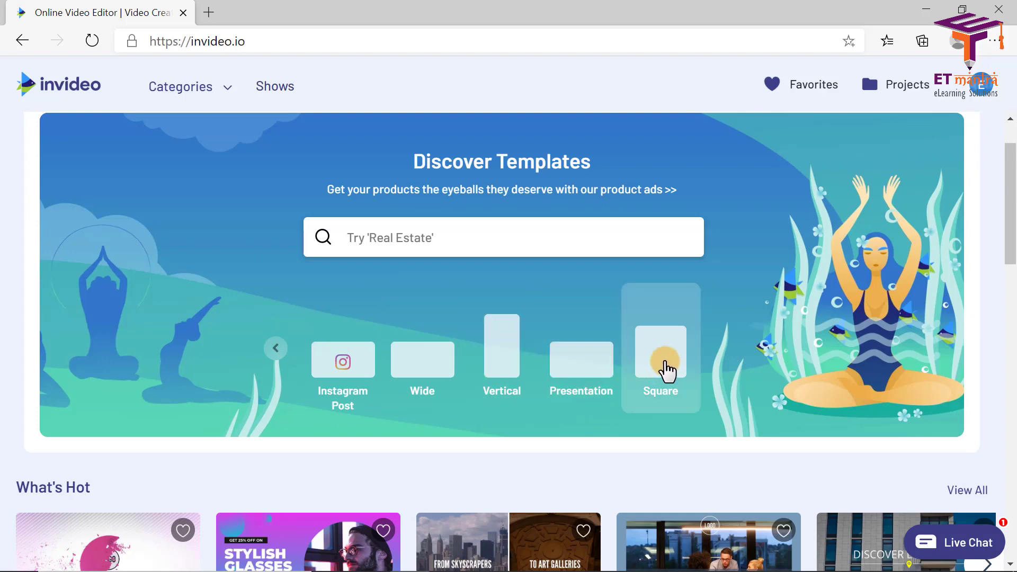
pyautogui.scroll(-4, 482, 355)
pyautogui.scroll(5, 482, 349)
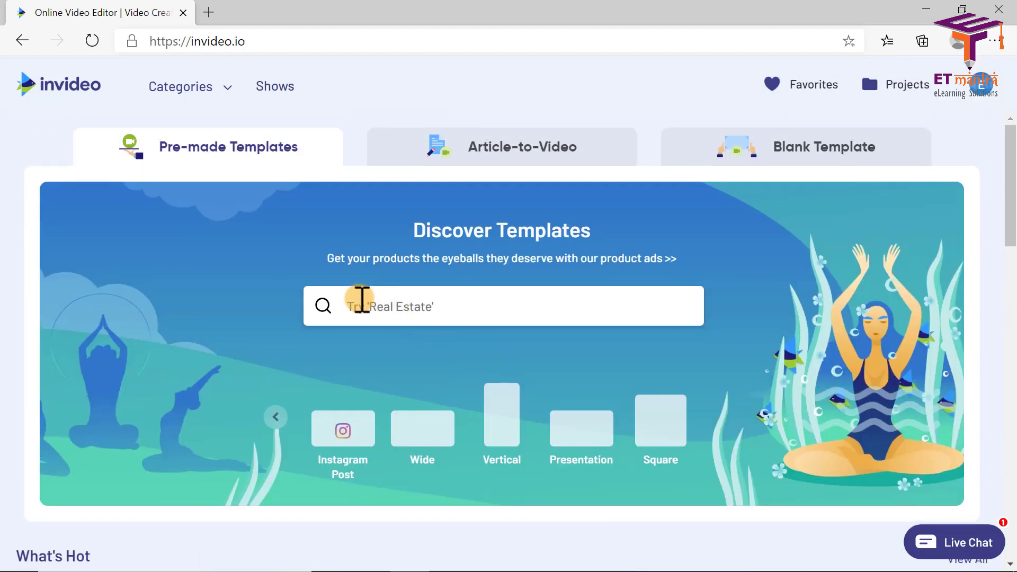
# Search the pre-made templates for "free webinar".
pyautogui.click(411, 312)
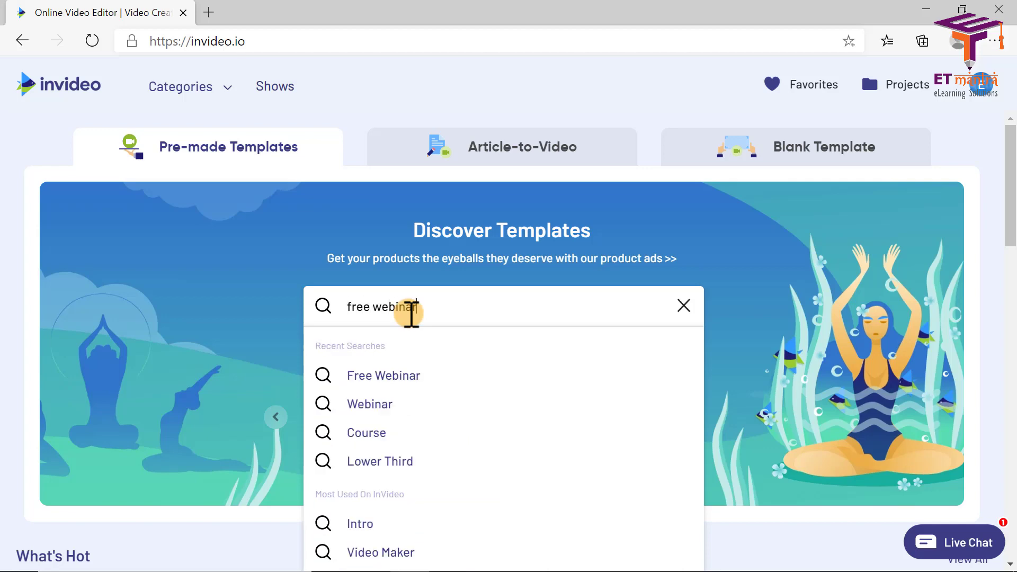
pyautogui.write('free webinar')
pyautogui.press('Return')
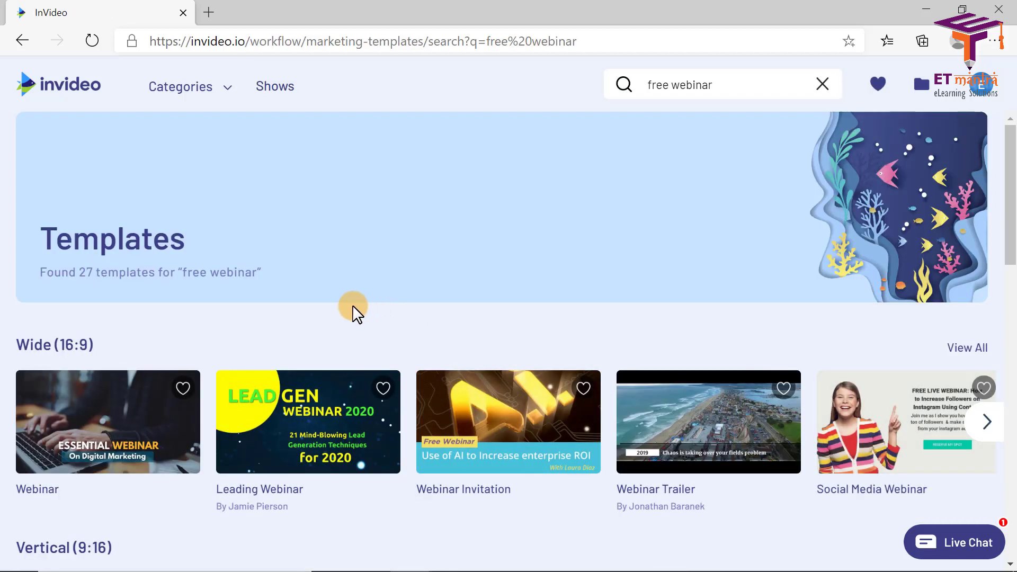
# Examine the free webinar template results across the wide, vertical and square sections, including how many templates match.
pyautogui.scroll(-3, 222, 297)
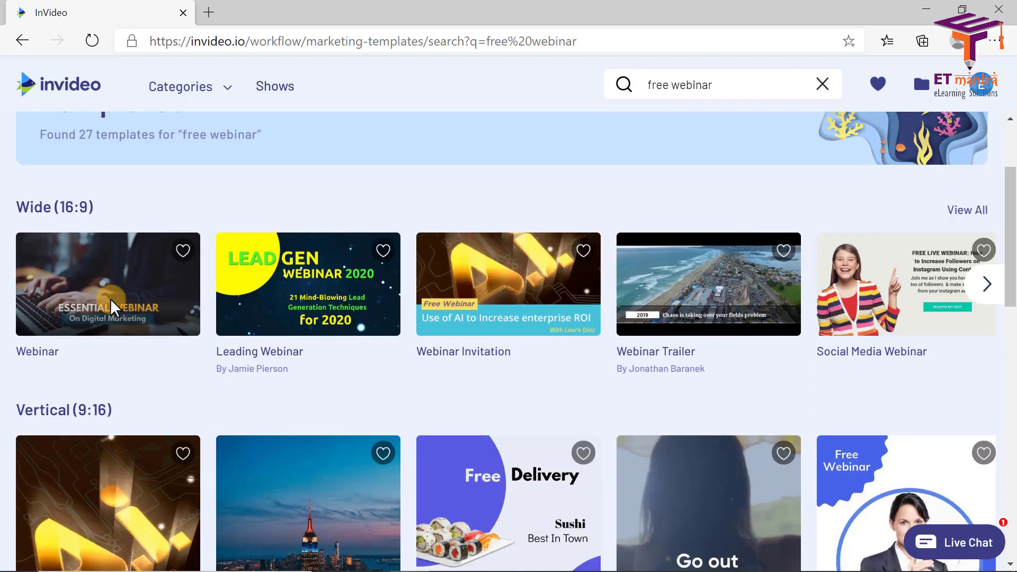
pyautogui.scroll(2, 373, 188)
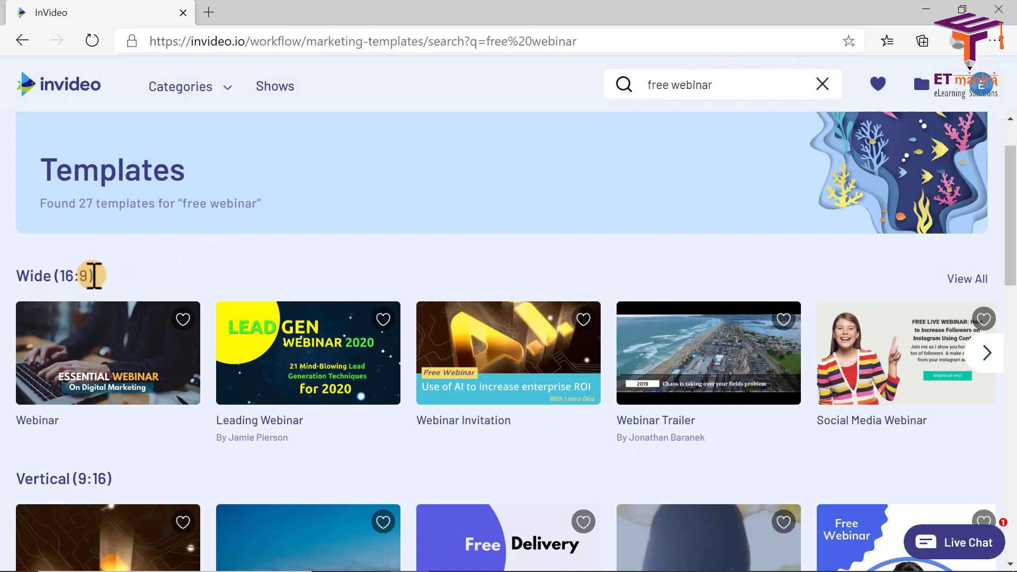
pyautogui.scroll(-10, 84, 291)
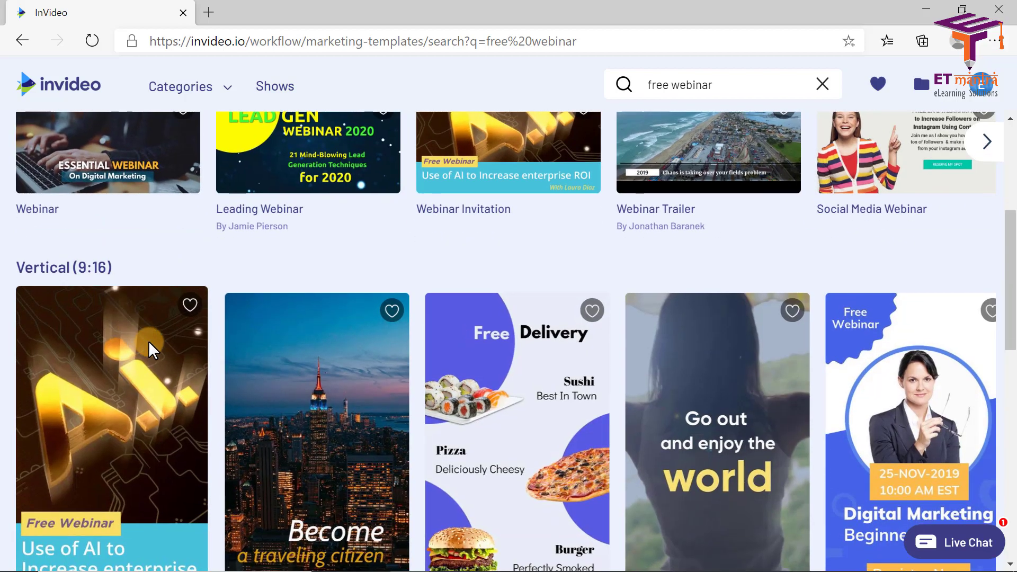
pyautogui.scroll(-7, 135, 410)
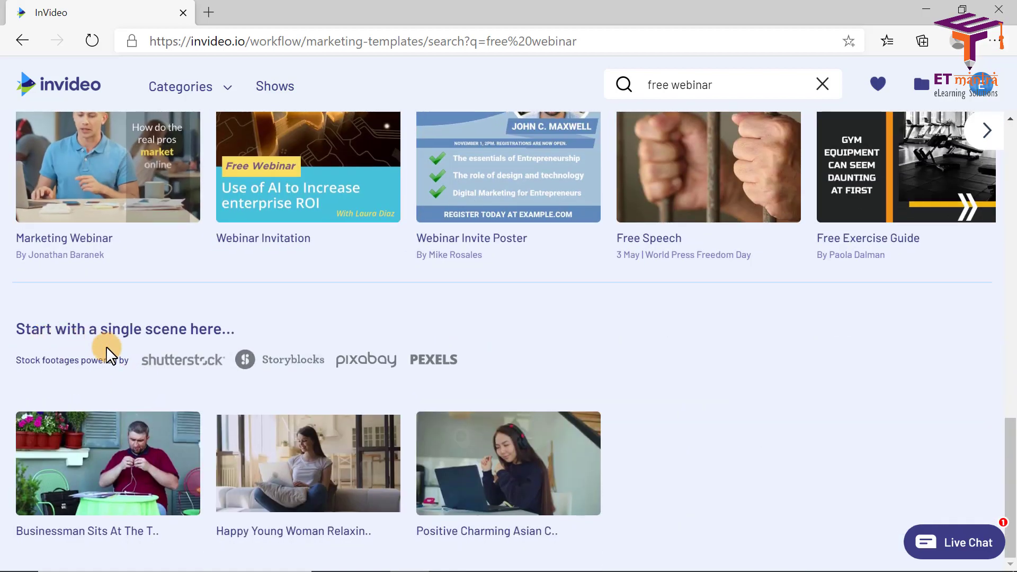
pyautogui.scroll(10, 200, 357)
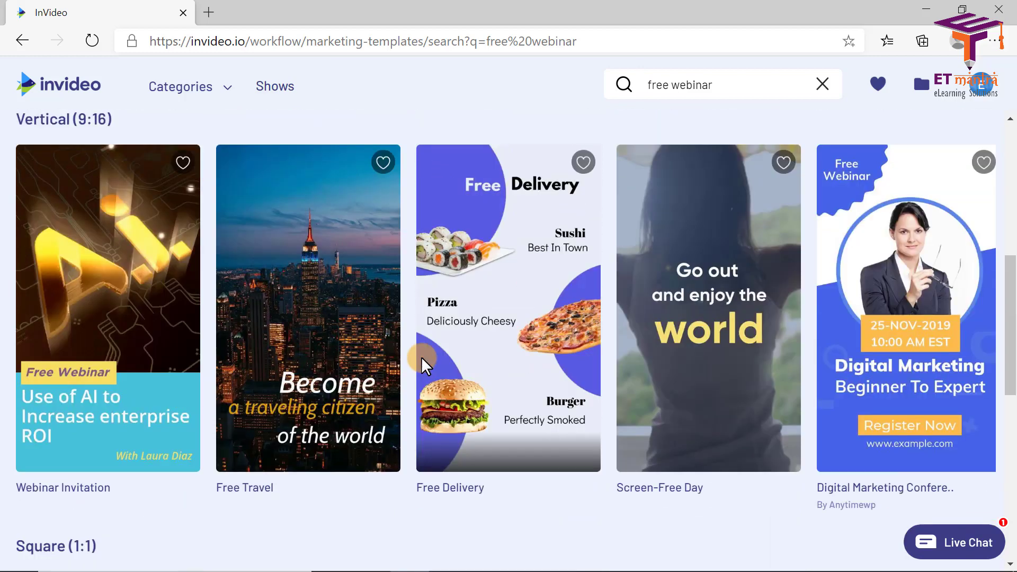
pyautogui.scroll(6, 542, 378)
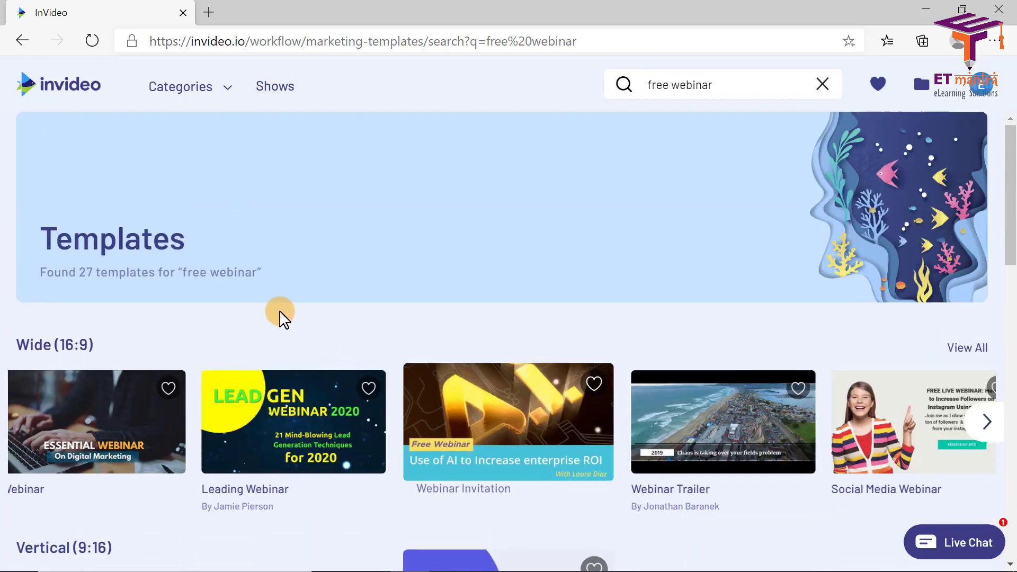
pyautogui.scroll(-3, 277, 313)
pyautogui.scroll(2, 220, 260)
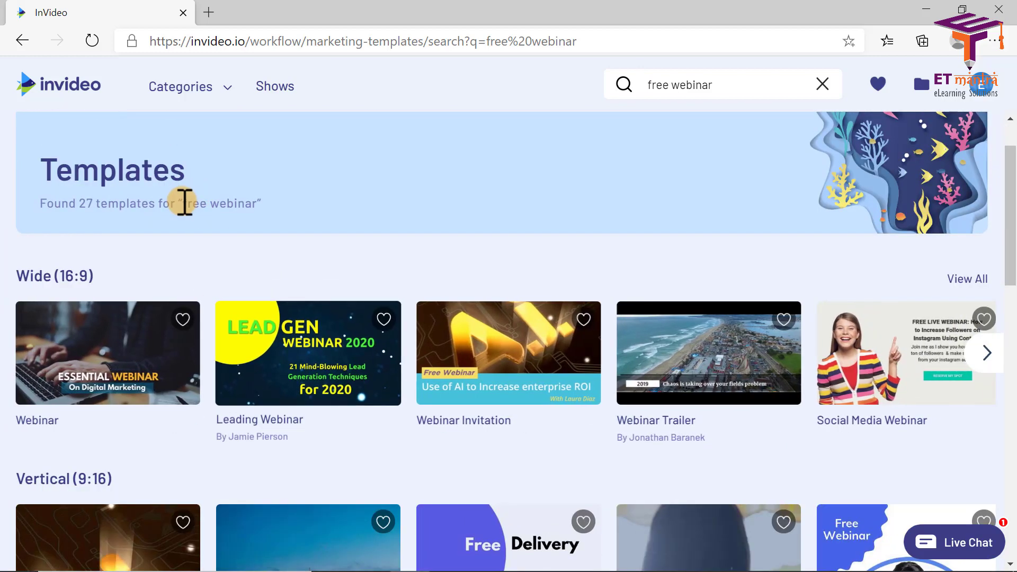
pyautogui.click(298, 212)
pyautogui.moveTo(78, 205); pyautogui.dragTo(164, 207)
pyautogui.click(227, 215)
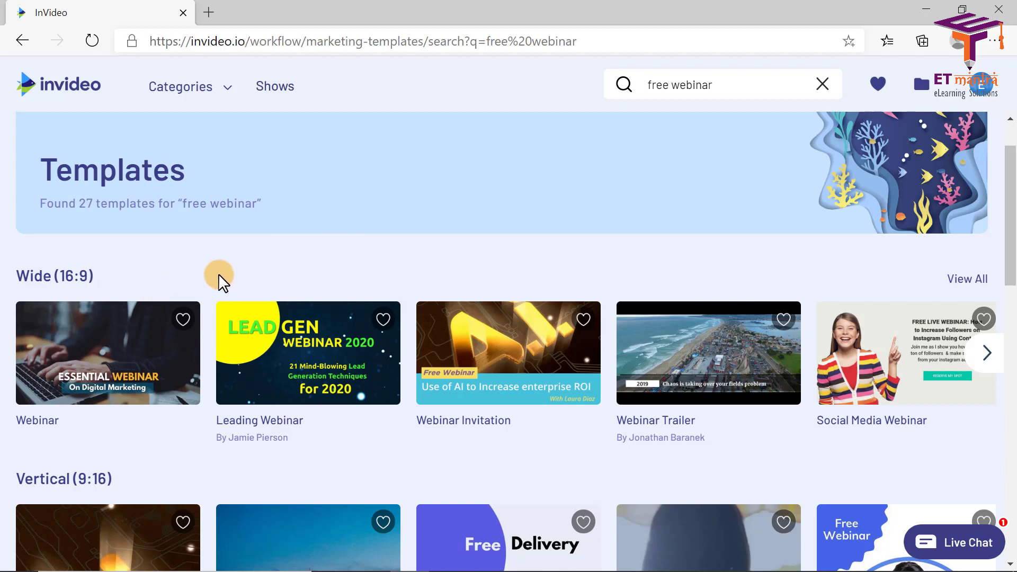
# Show all Square (1:1) templates from the free webinar results.
pyautogui.scroll(-9, 117, 268)
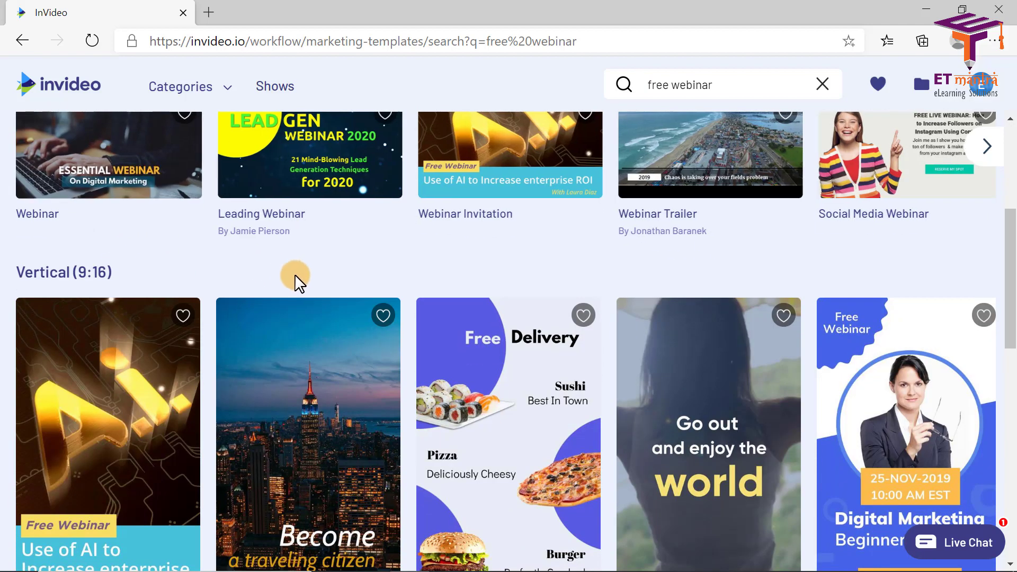
pyautogui.scroll(-3, 360, 307)
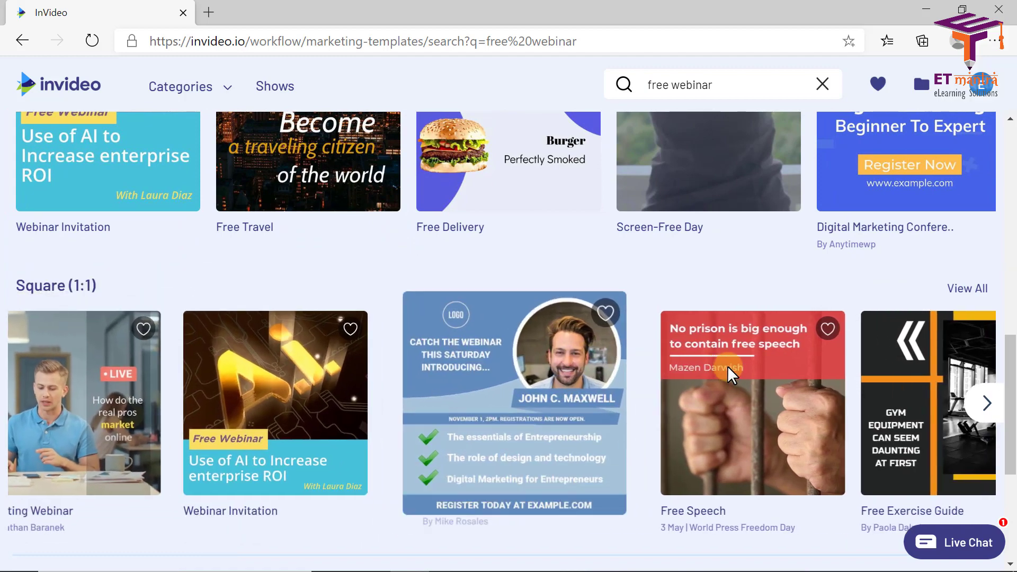
pyautogui.moveTo(789, 384)
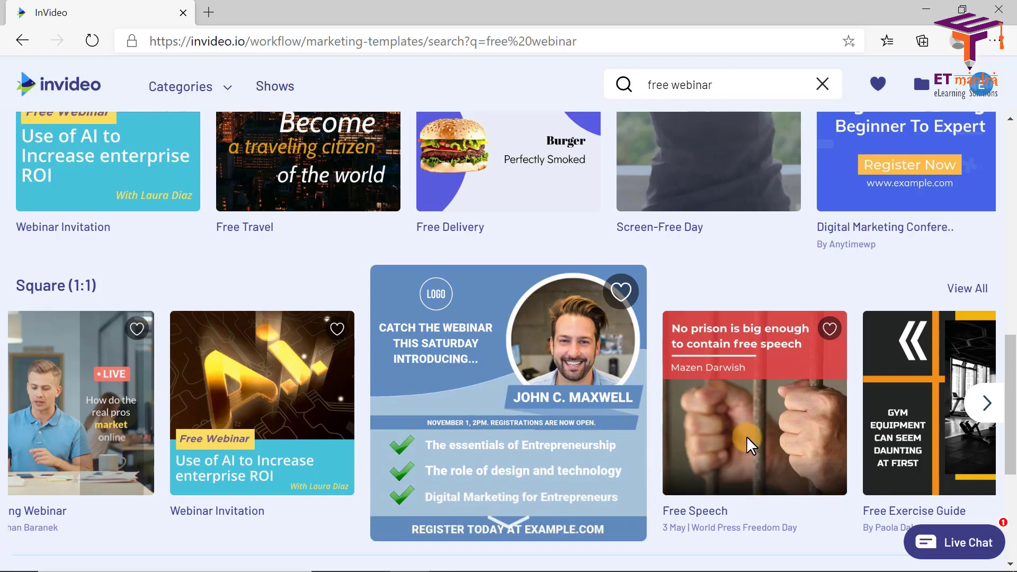
pyautogui.click(967, 297)
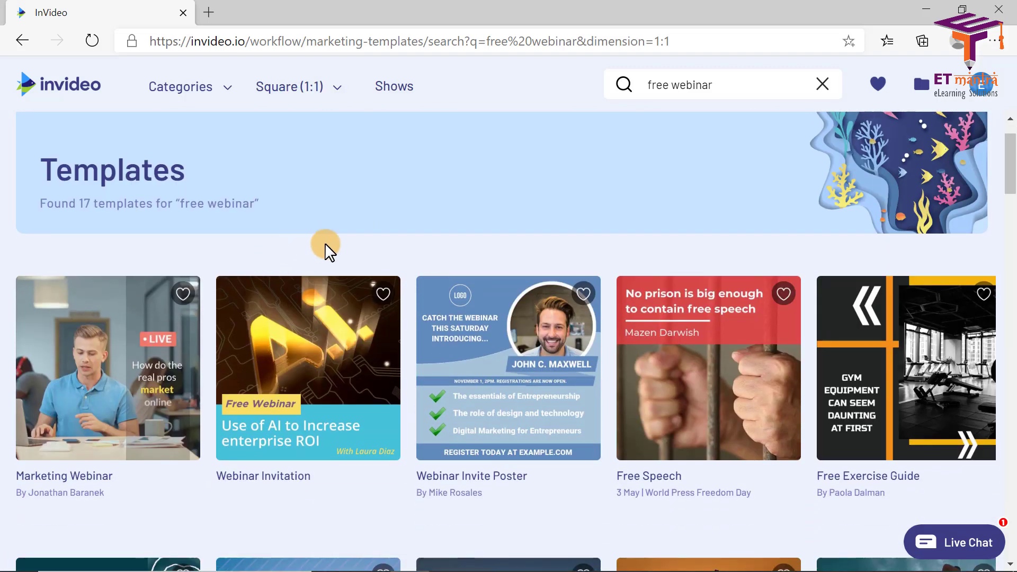
# Browse the full list of square templates and preview the Webinar Invitation and Webinar Invite Poster designs.
pyautogui.scroll(-2, 360, 232)
pyautogui.scroll(-1, 265, 284)
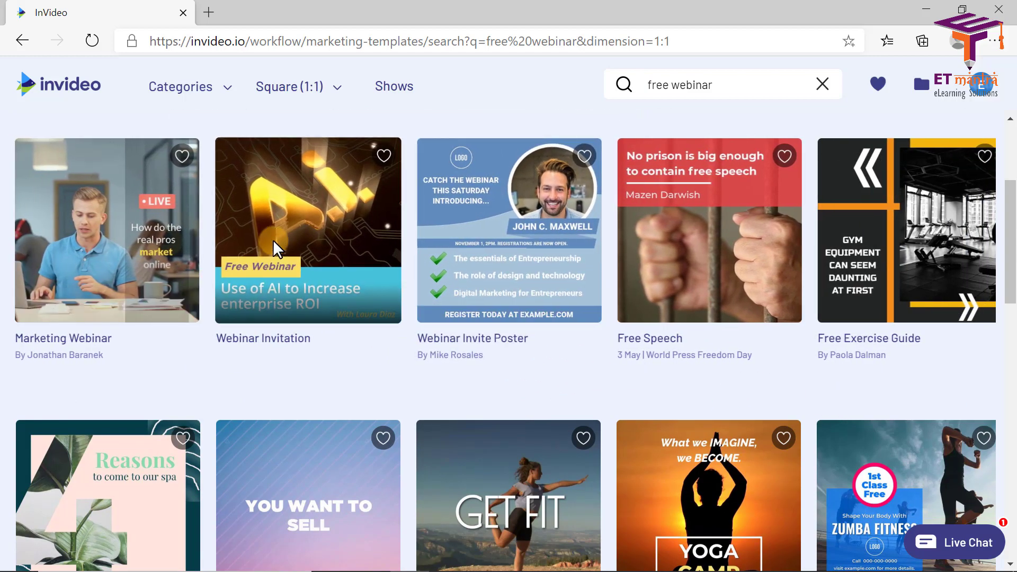
pyautogui.moveTo(280, 243)
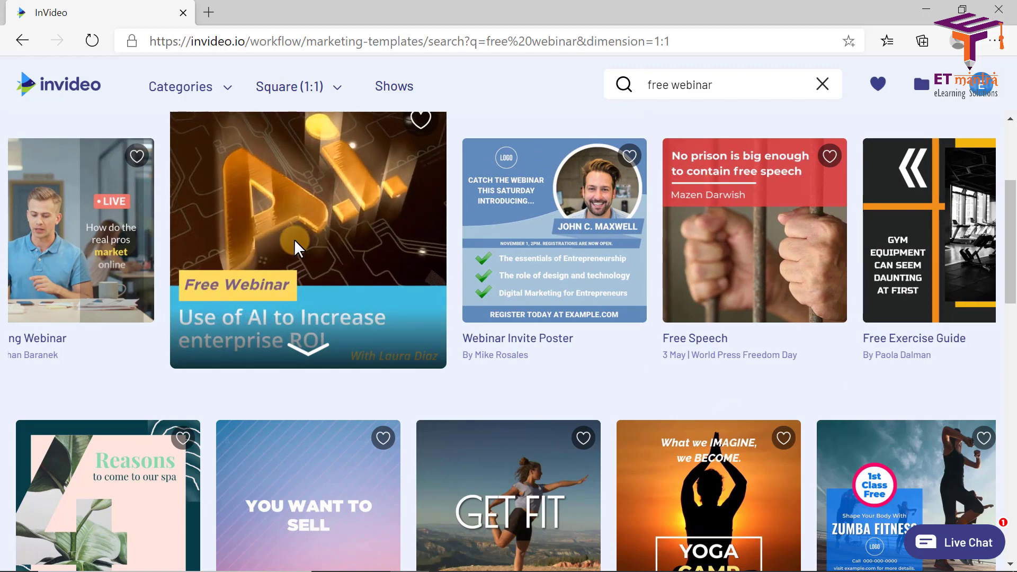
pyautogui.scroll(1, 299, 247)
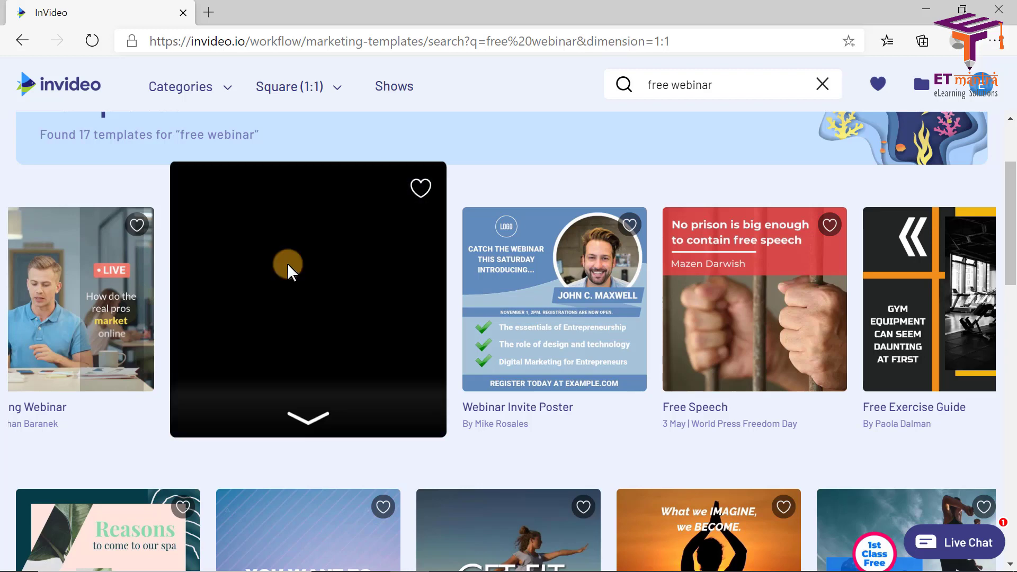
pyautogui.moveTo(559, 341)
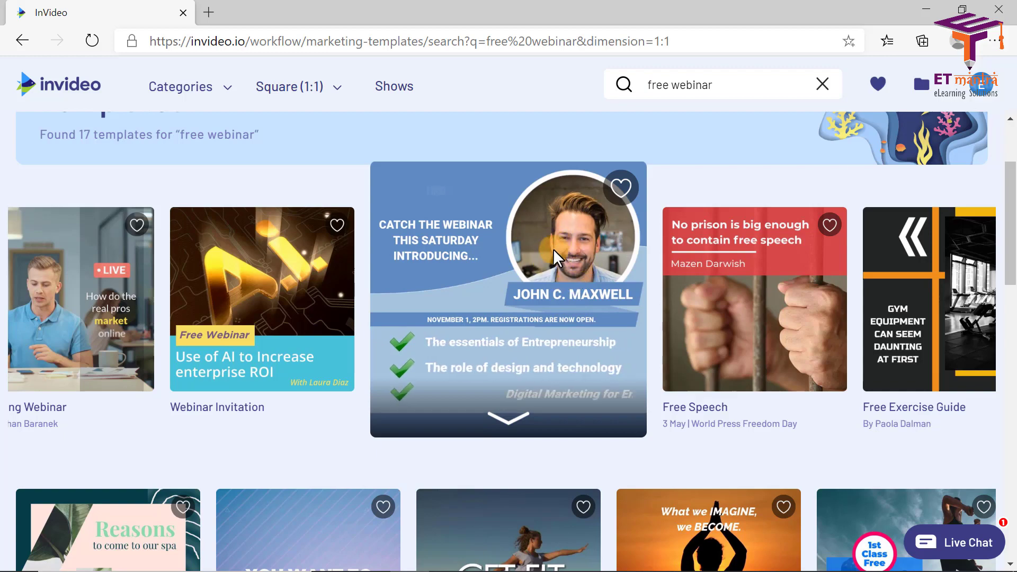
pyautogui.scroll(-4, 544, 295)
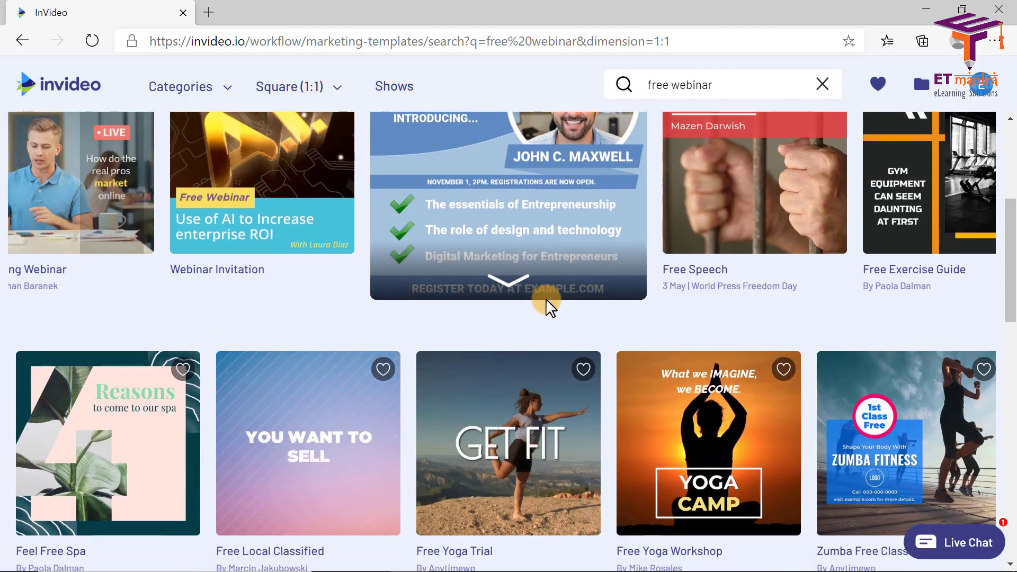
pyautogui.scroll(-3, 211, 369)
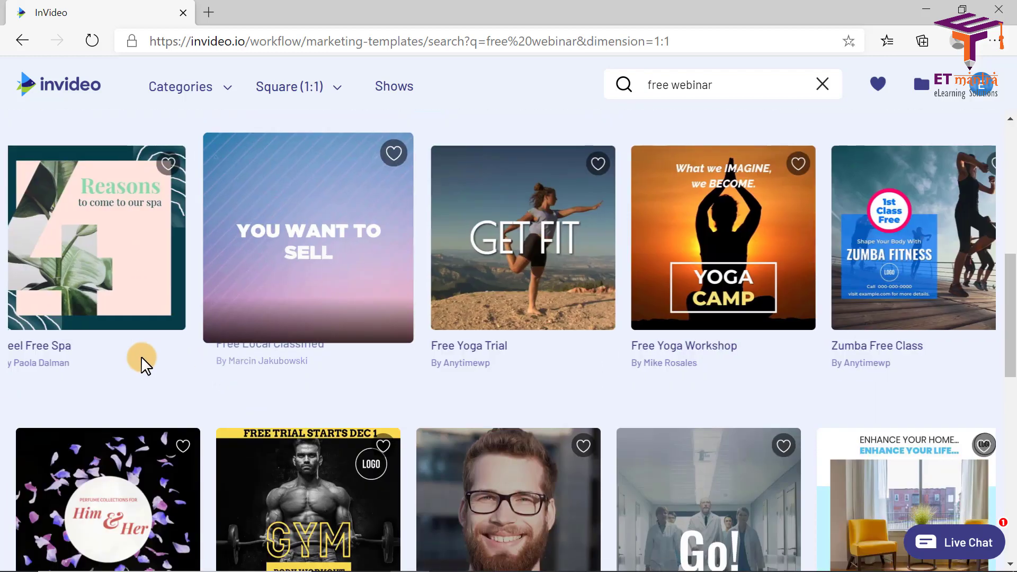
pyautogui.scroll(-1, 661, 383)
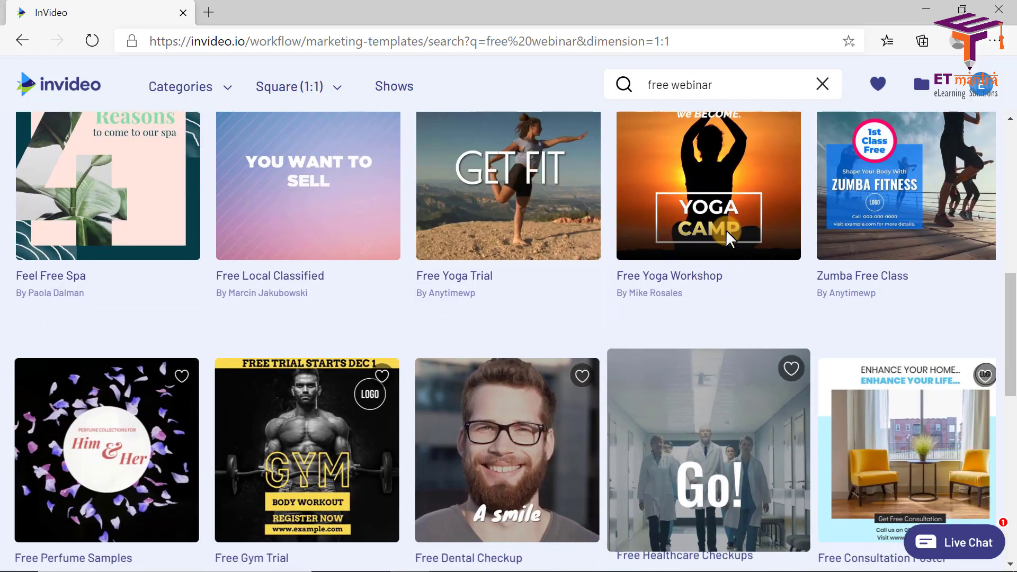
pyautogui.scroll(-3, 496, 375)
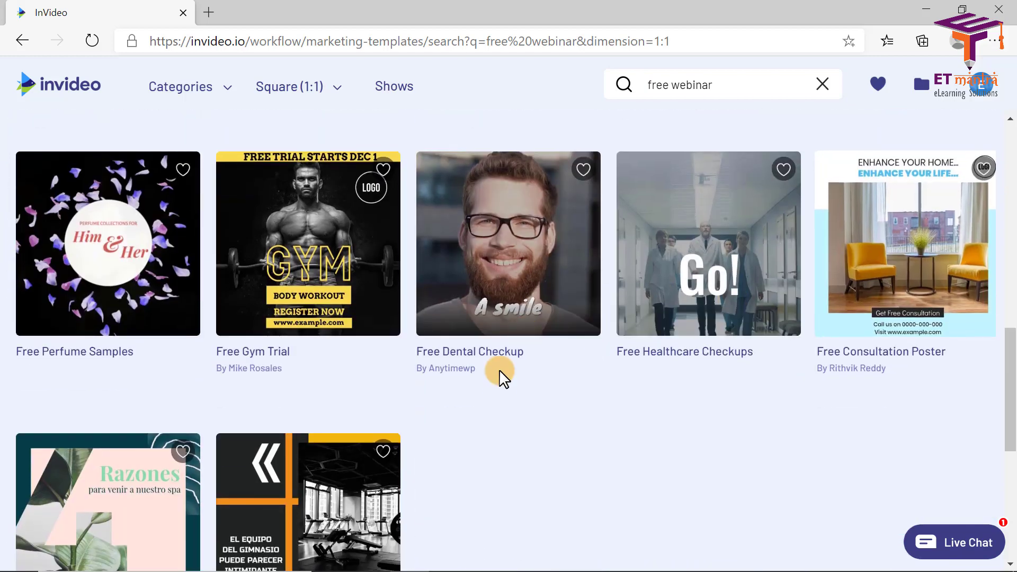
pyautogui.scroll(-3, 510, 434)
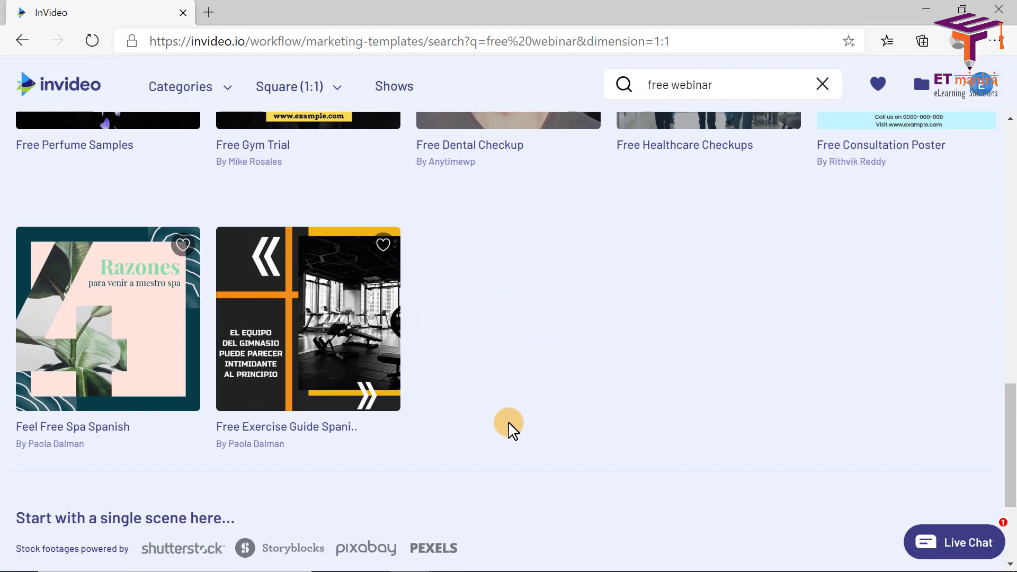
# Open the Webinar Invite Poster template's details and request its Wide (16:9) and Vertical (9:16) versions.
pyautogui.scroll(7, 510, 429)
pyautogui.scroll(5, 510, 428)
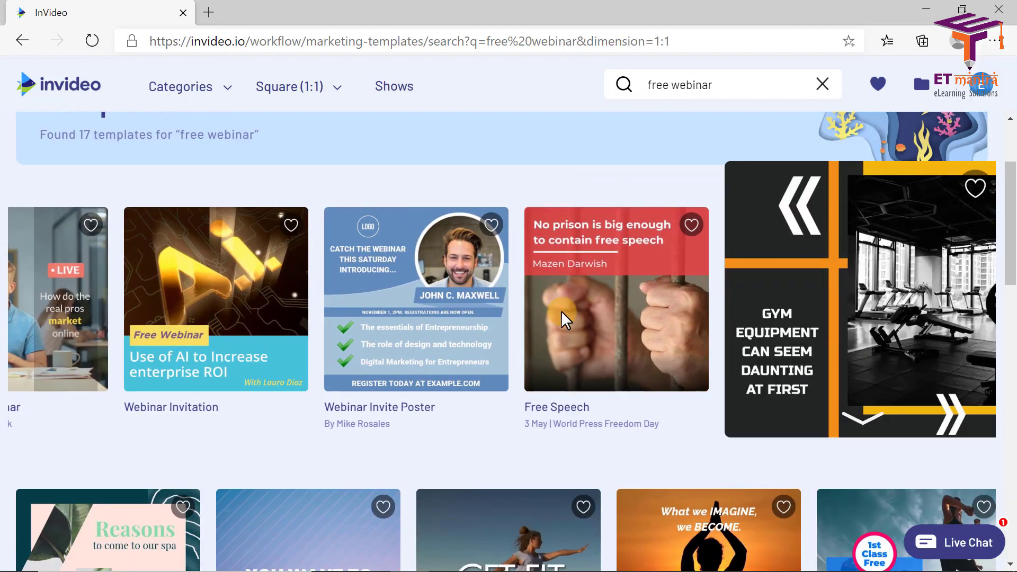
pyautogui.moveTo(495, 319)
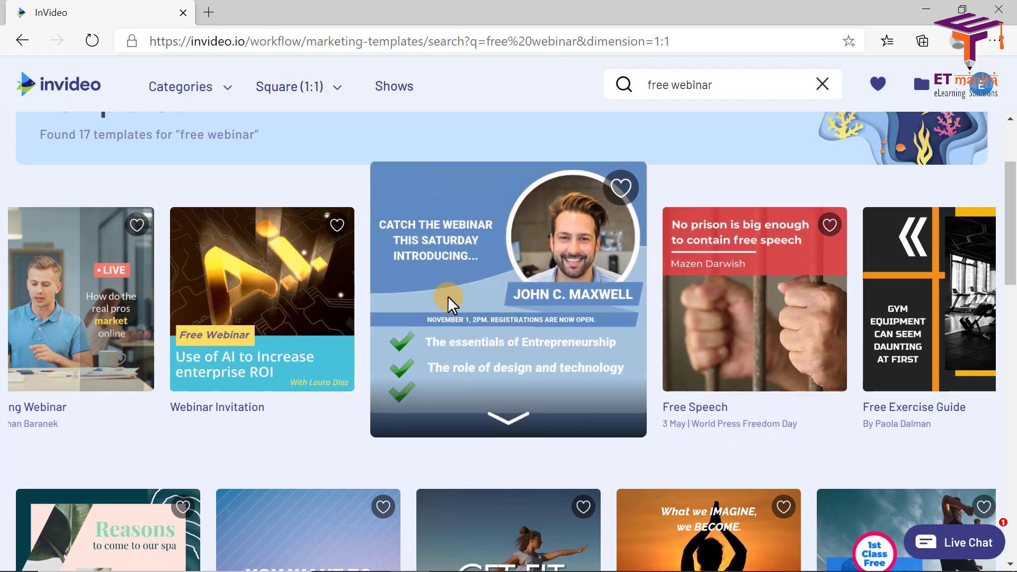
pyautogui.click(512, 429)
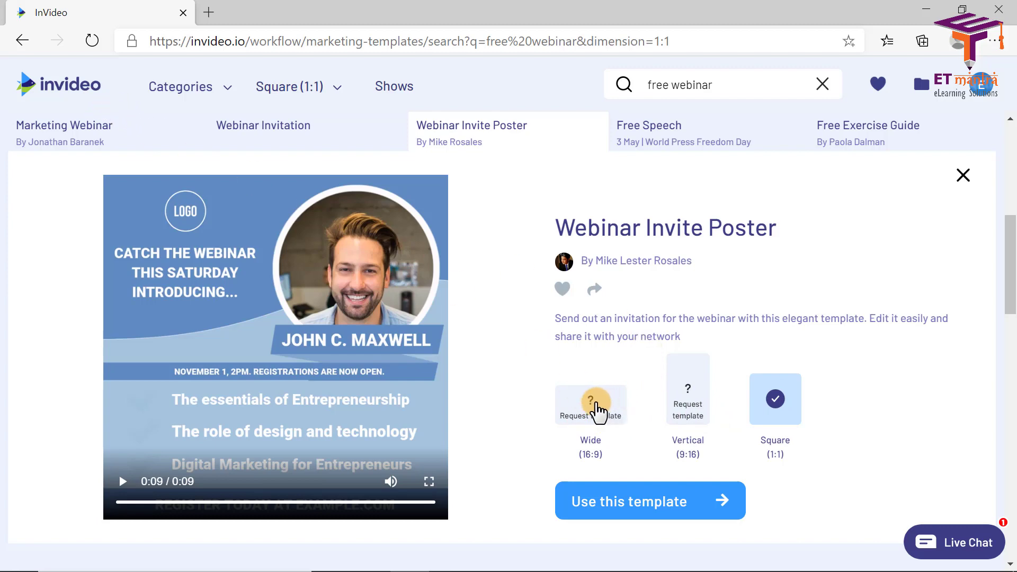
pyautogui.click(597, 410)
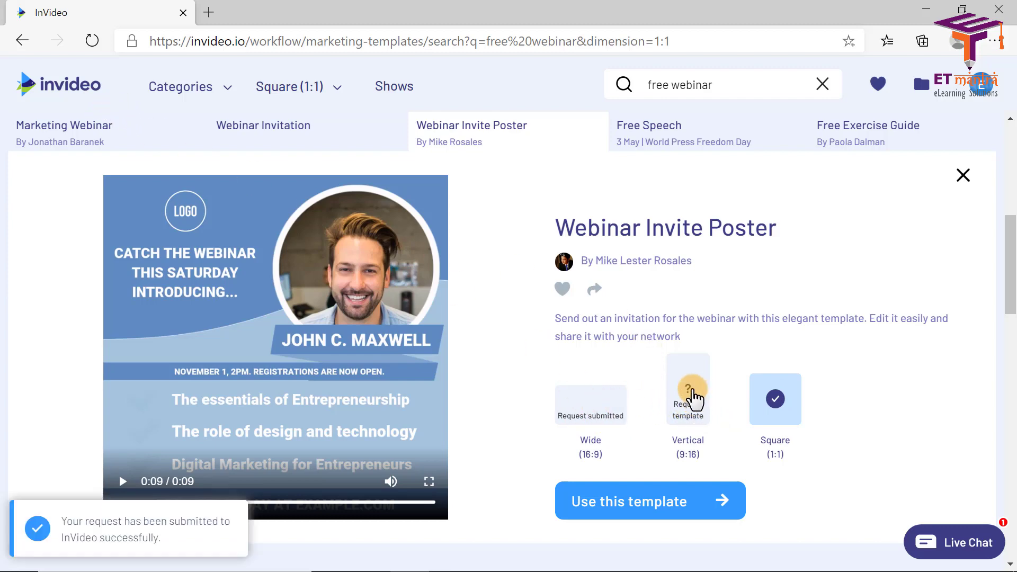
pyautogui.click(690, 396)
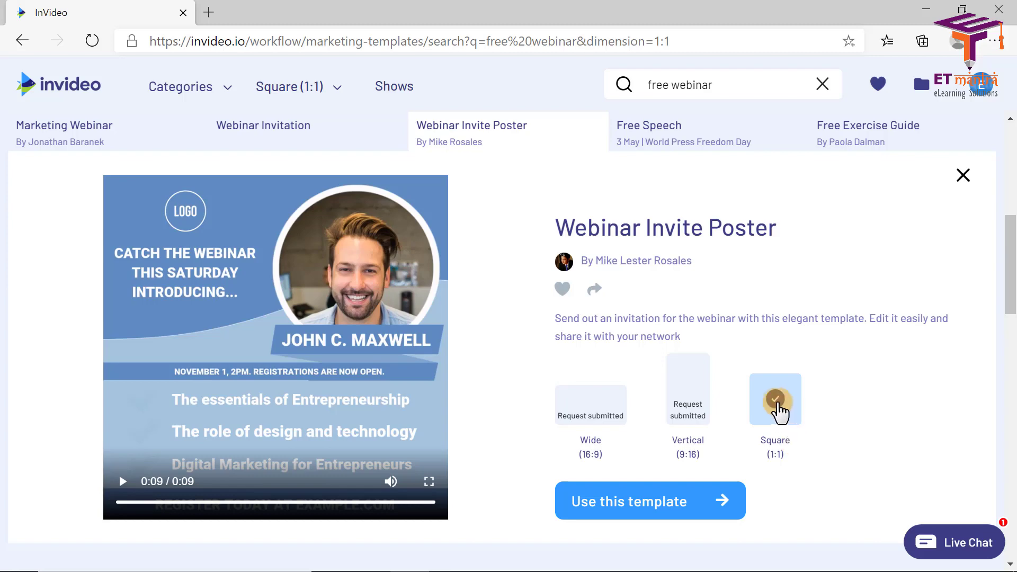
# Open the square Webinar Invite Poster template in the editor and look over its text boxes and the music and media libraries.
pyautogui.click(651, 509)
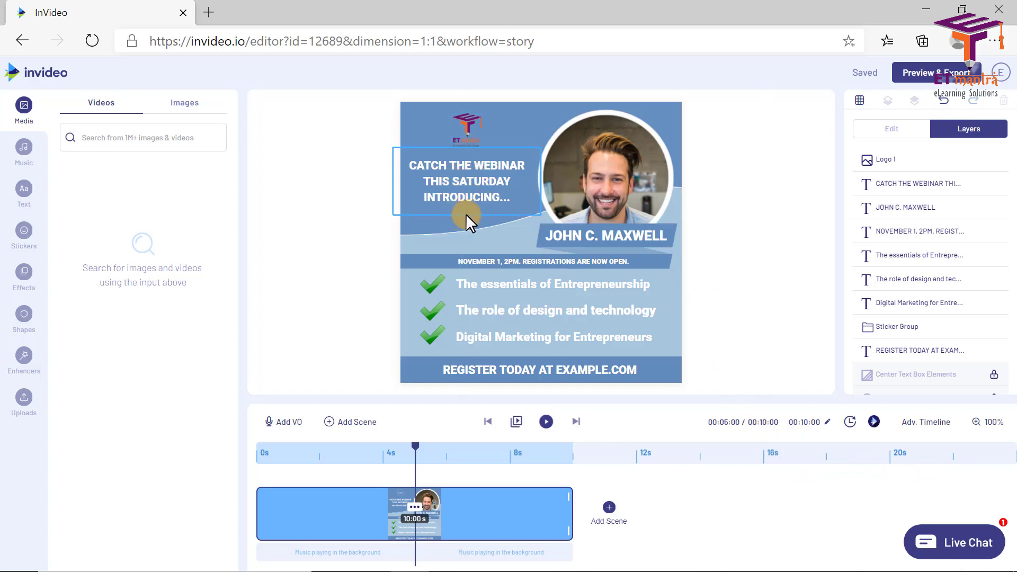
pyautogui.click(500, 180)
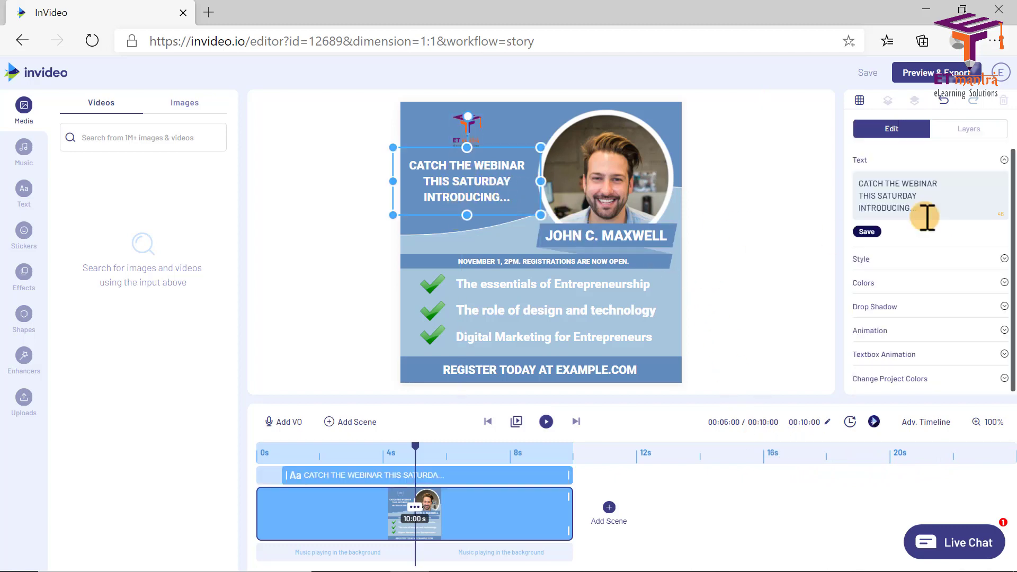
pyautogui.click(600, 238)
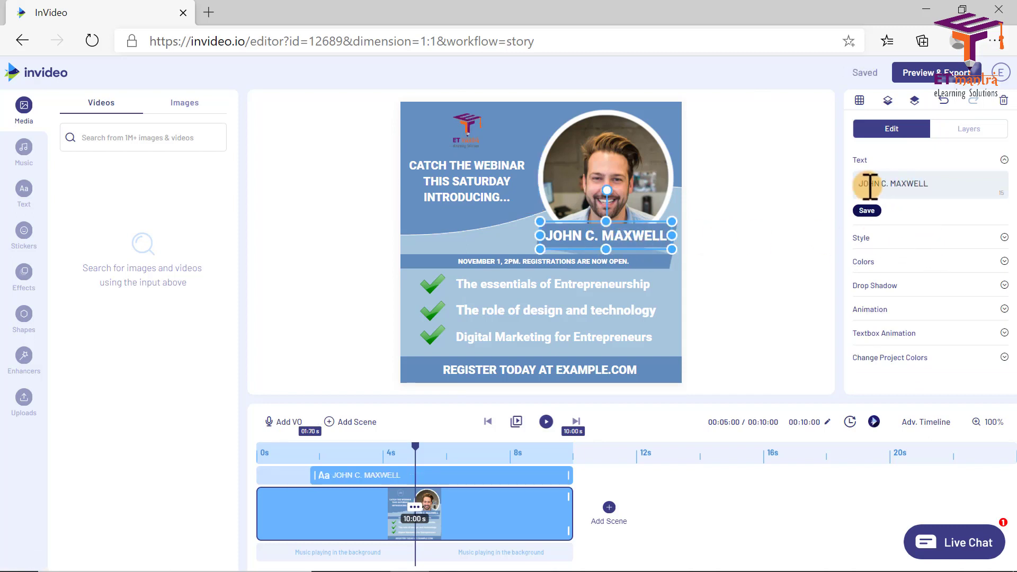
pyautogui.click(534, 262)
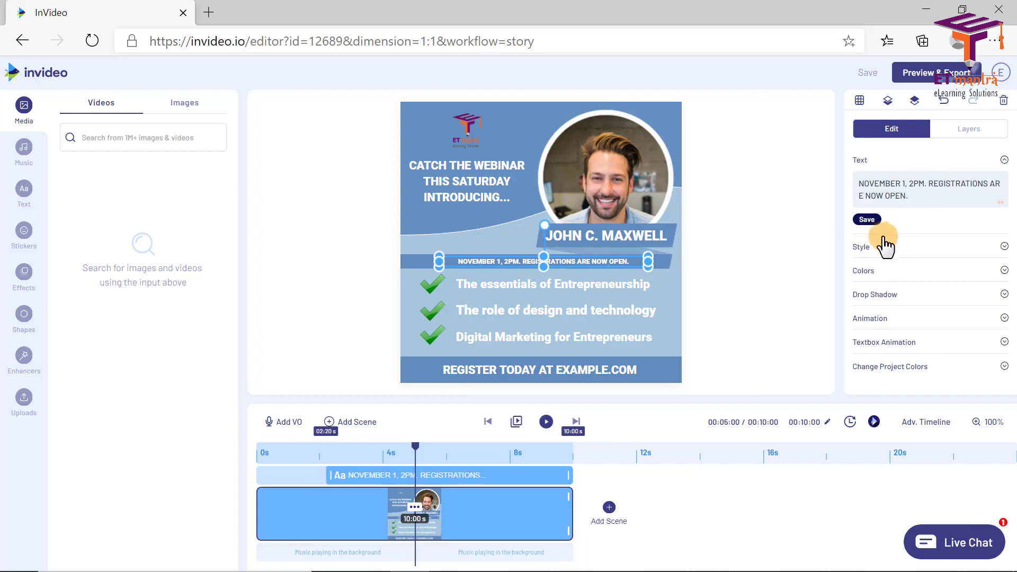
pyautogui.click(602, 283)
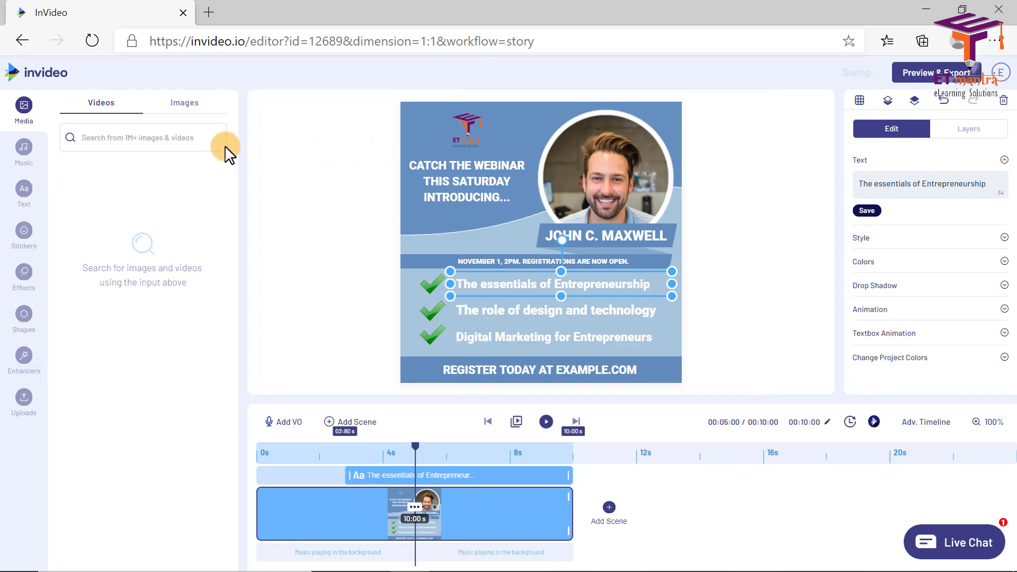
pyautogui.click(23, 180)
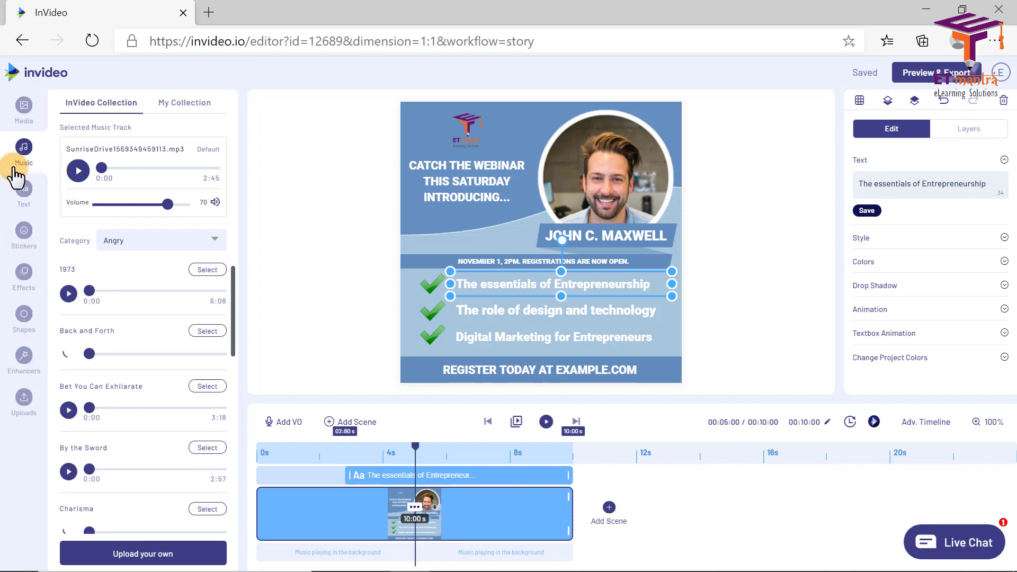
pyautogui.click(24, 106)
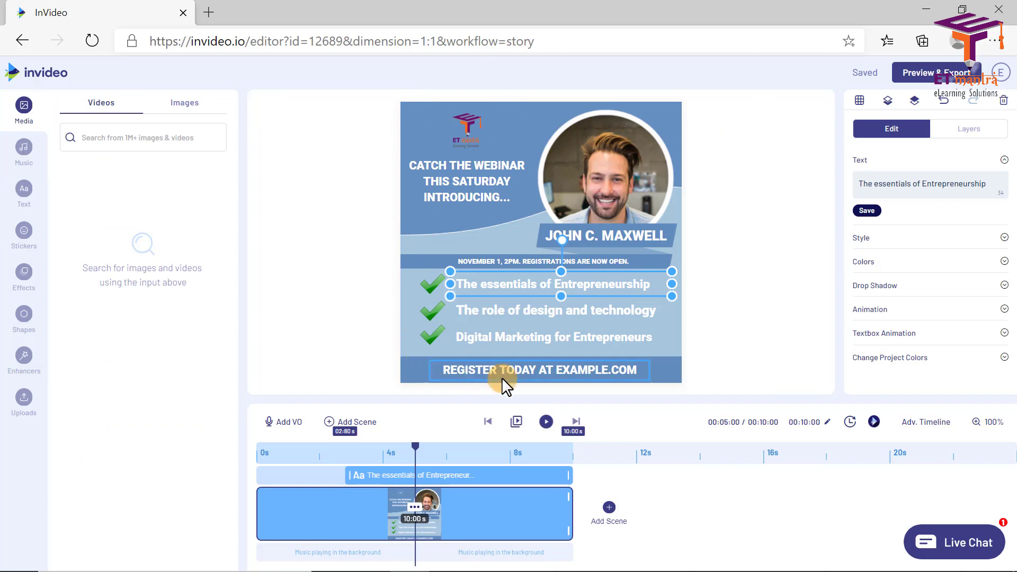
# Change the project colors from the template palette to the brand palette of black, orange, white and blue.
pyautogui.click(768, 206)
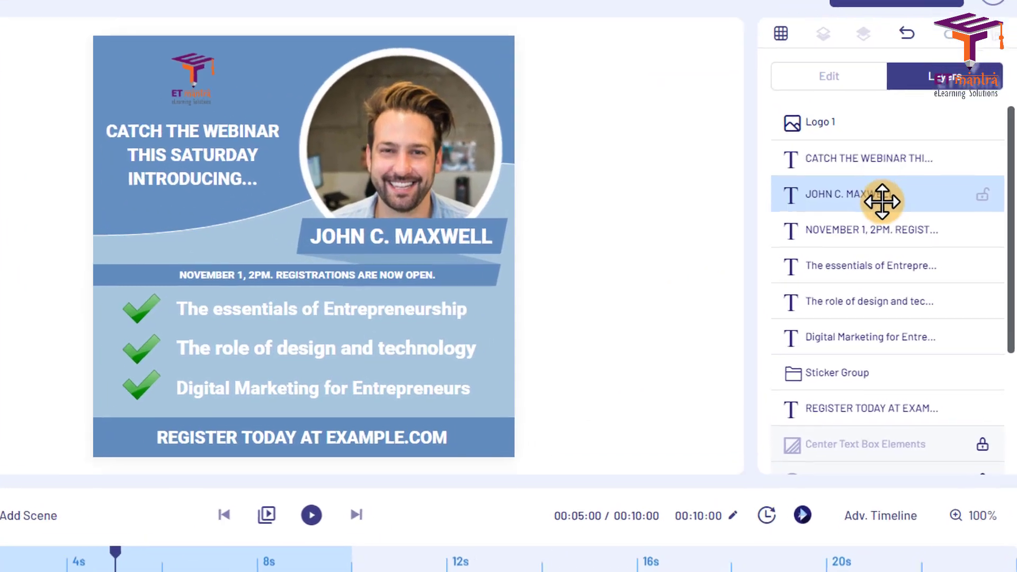
pyautogui.scroll(-3, 884, 233)
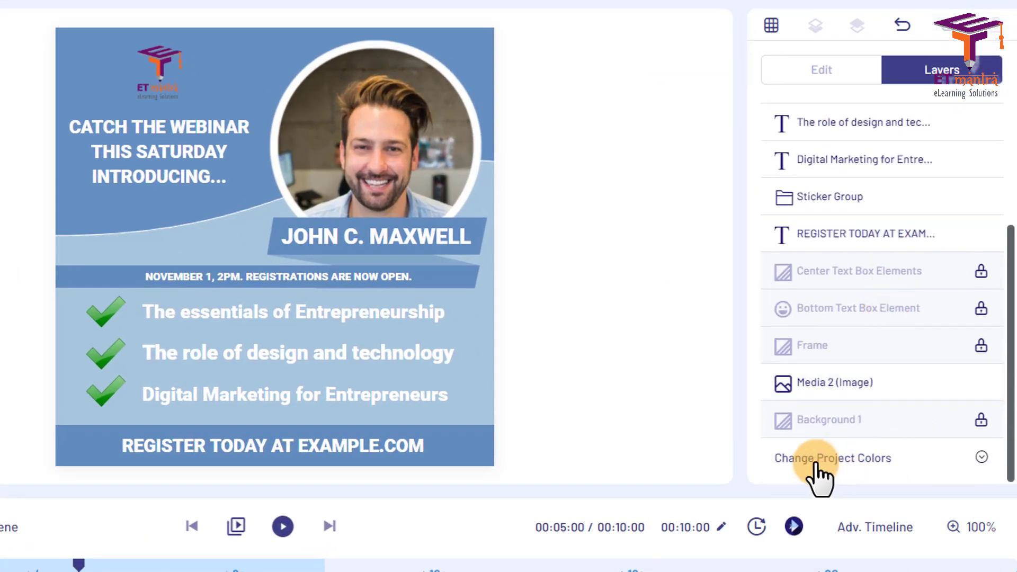
pyautogui.click(982, 457)
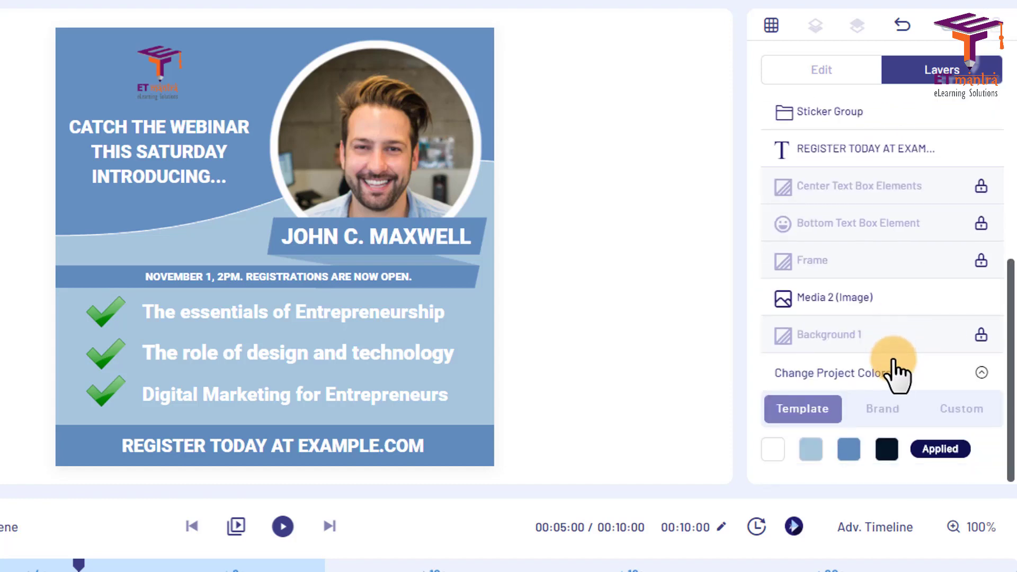
pyautogui.click(163, 60)
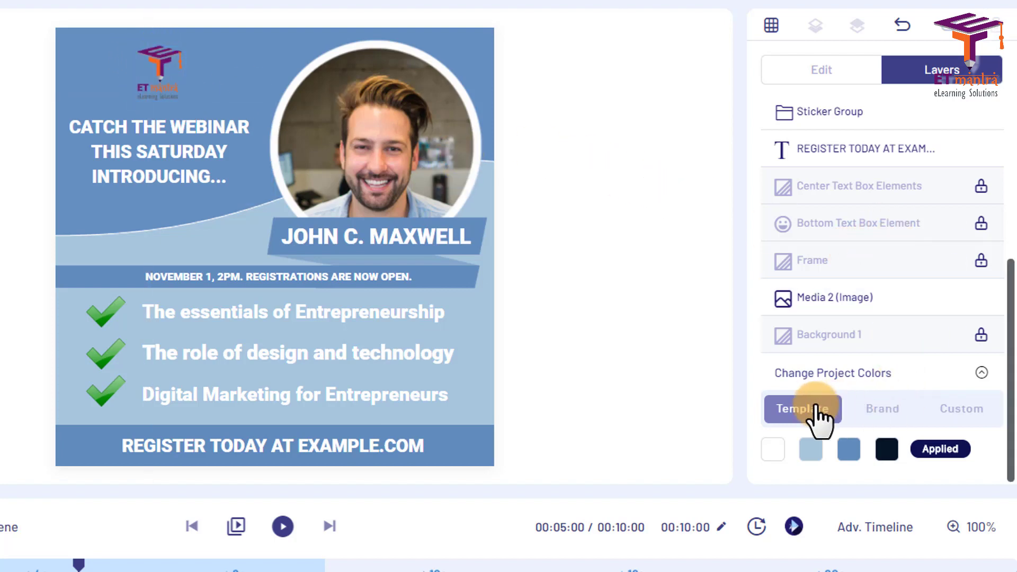
pyautogui.click(883, 412)
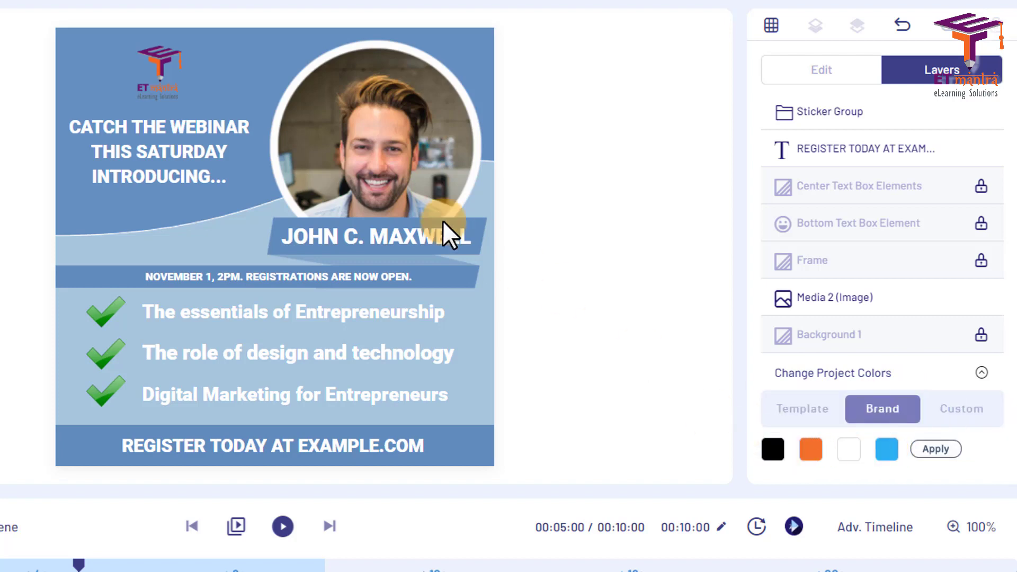
pyautogui.click(583, 379)
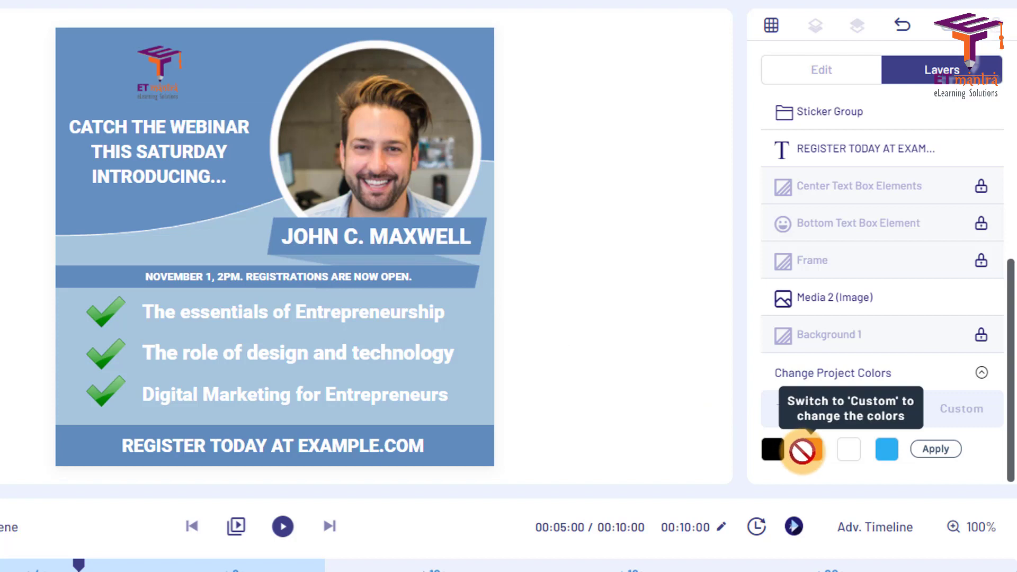
pyautogui.click(940, 451)
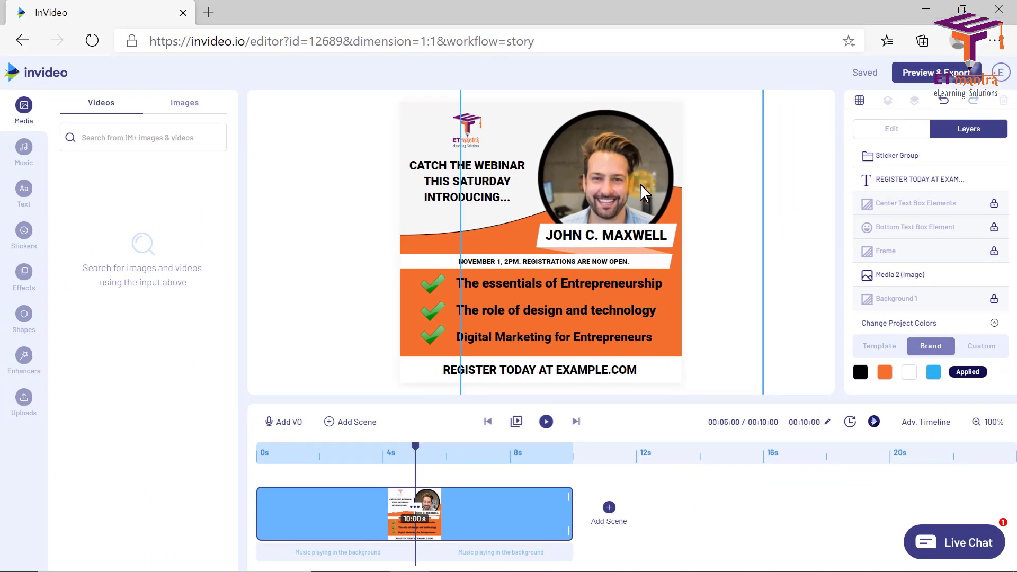
# Replace the speaker photo in the circular frame with the uploaded portrait of the man in the white shirt.
pyautogui.click(598, 167)
pyautogui.click(731, 268)
pyautogui.click(608, 168)
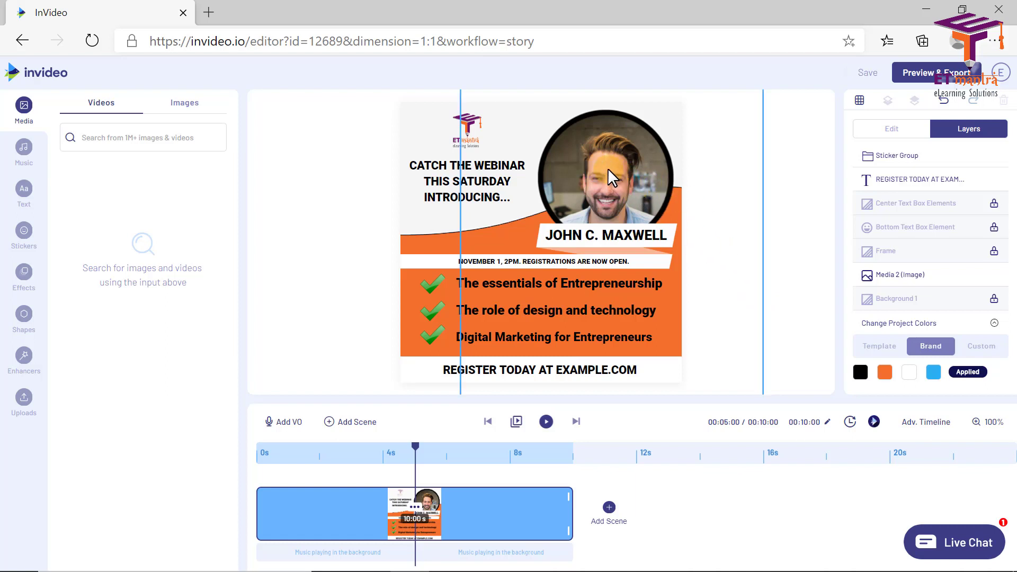
pyautogui.click(934, 227)
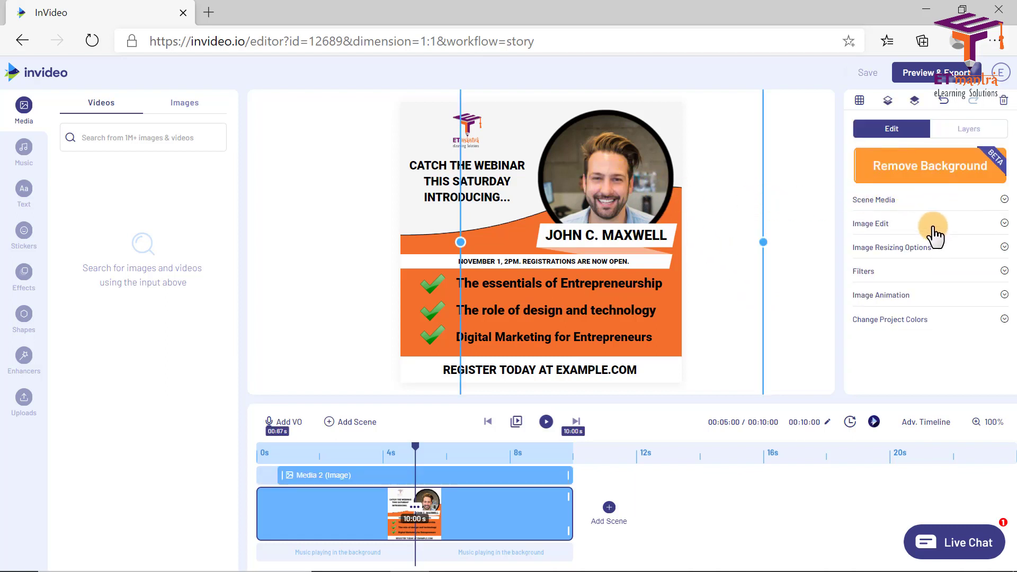
pyautogui.click(1004, 199)
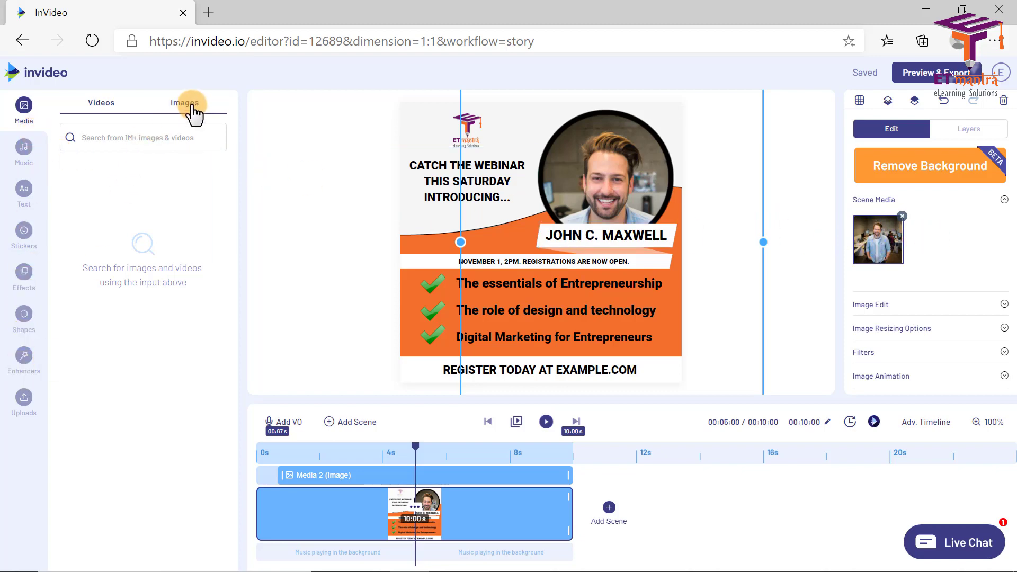
pyautogui.click(24, 398)
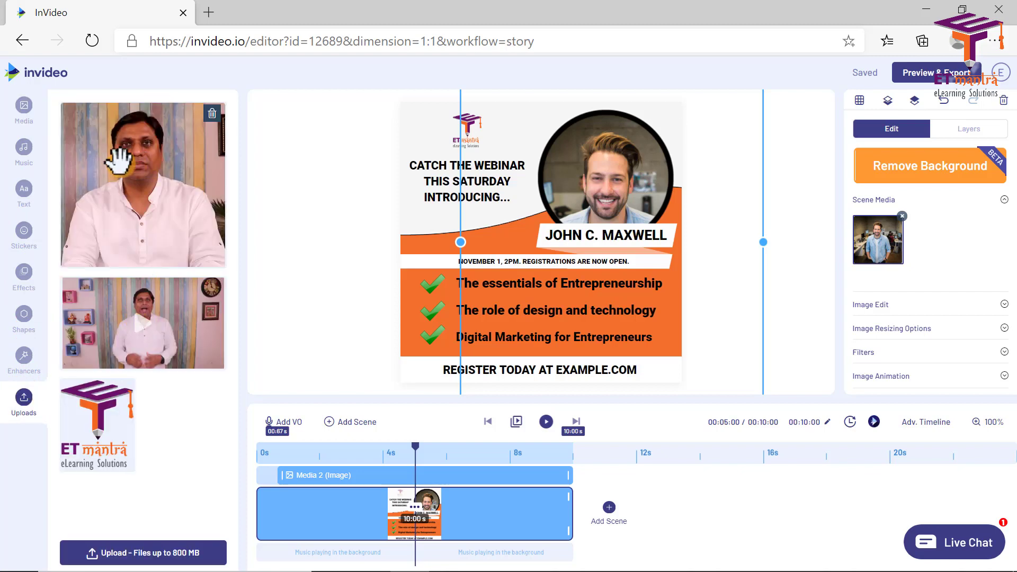
pyautogui.moveTo(119, 159); pyautogui.dragTo(599, 180)
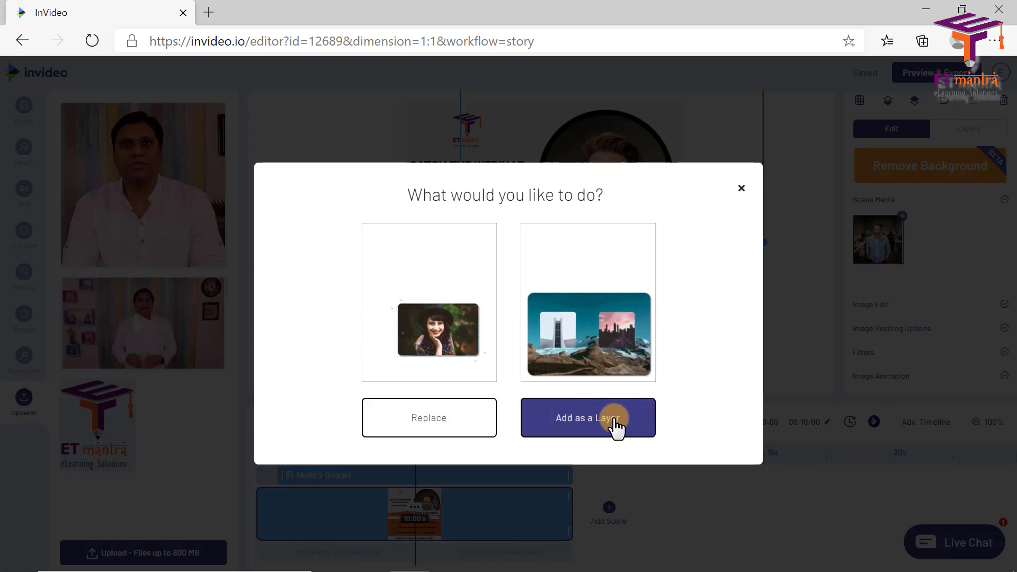
pyautogui.click(428, 424)
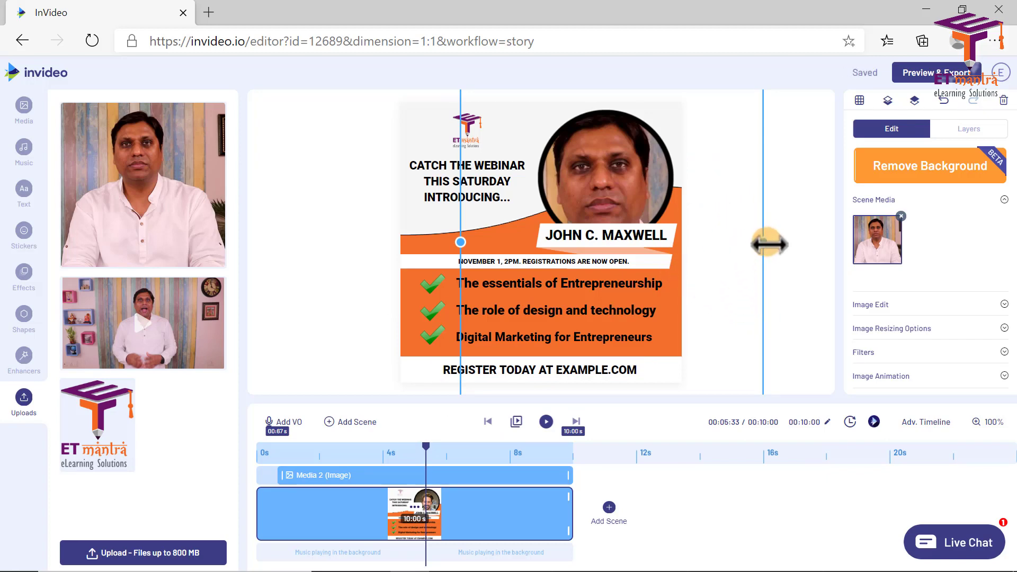
# Shrink and reposition the replaced photo so the face and shoulders sit centered inside the circular frame.
pyautogui.moveTo(758, 245); pyautogui.dragTo(681, 244)
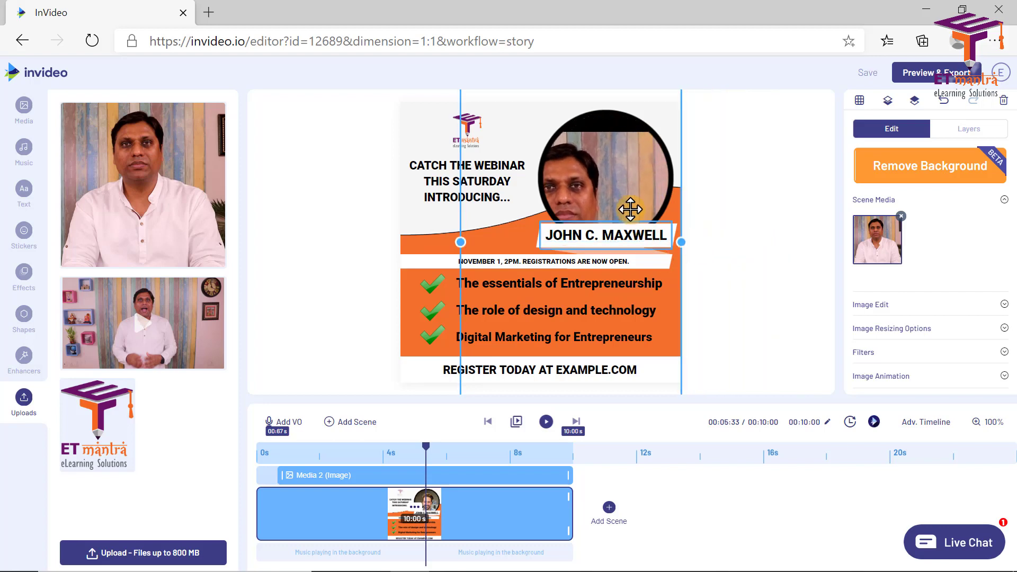
pyautogui.moveTo(623, 189); pyautogui.dragTo(654, 184)
pyautogui.moveTo(719, 233); pyautogui.dragTo(697, 231)
pyautogui.moveTo(658, 174); pyautogui.dragTo(631, 168)
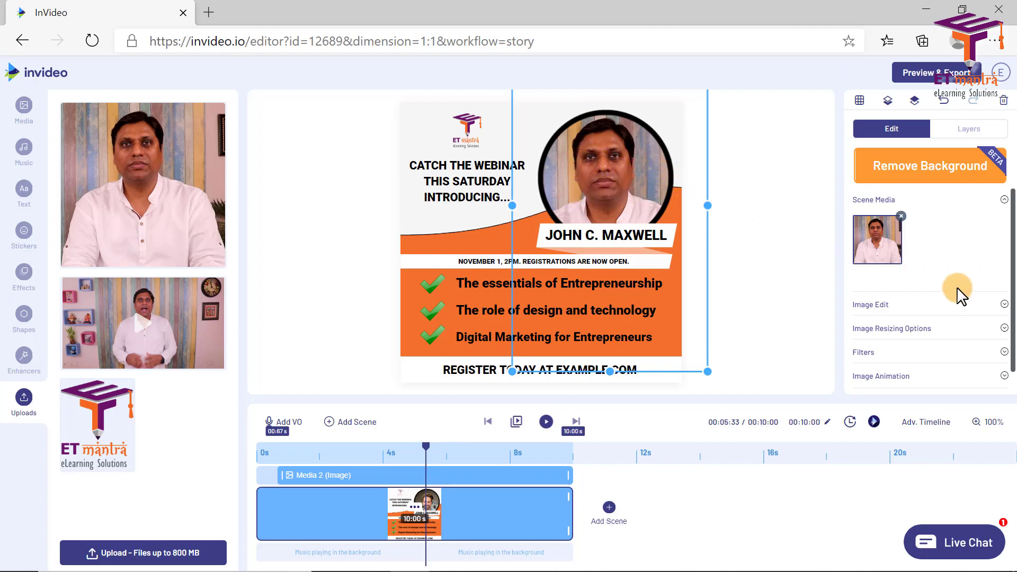
# Look over the photo's crop and blur options, try filters such as 1977 and Aden, and set the filter back to None.
pyautogui.click(973, 305)
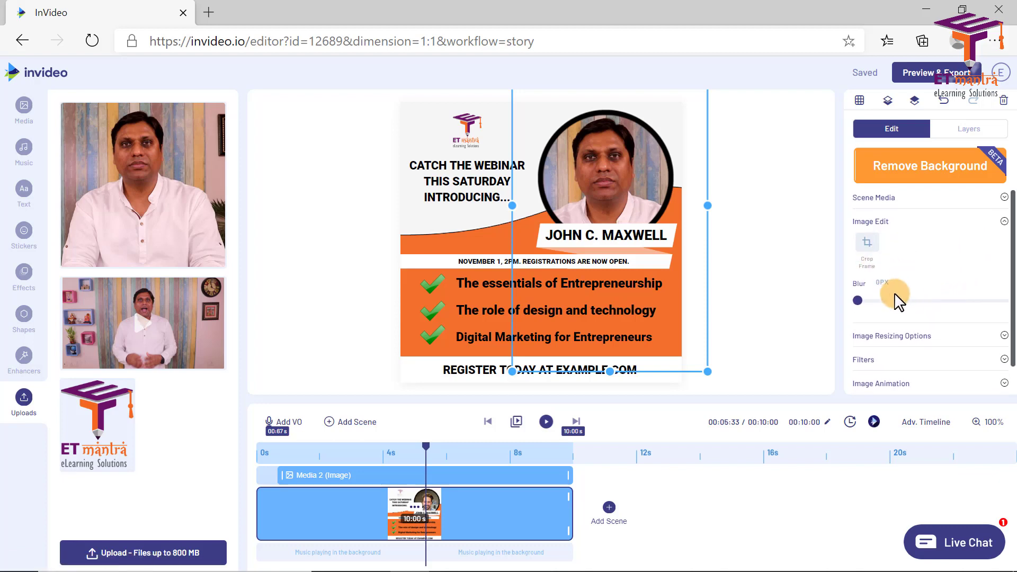
pyautogui.scroll(-1, 898, 300)
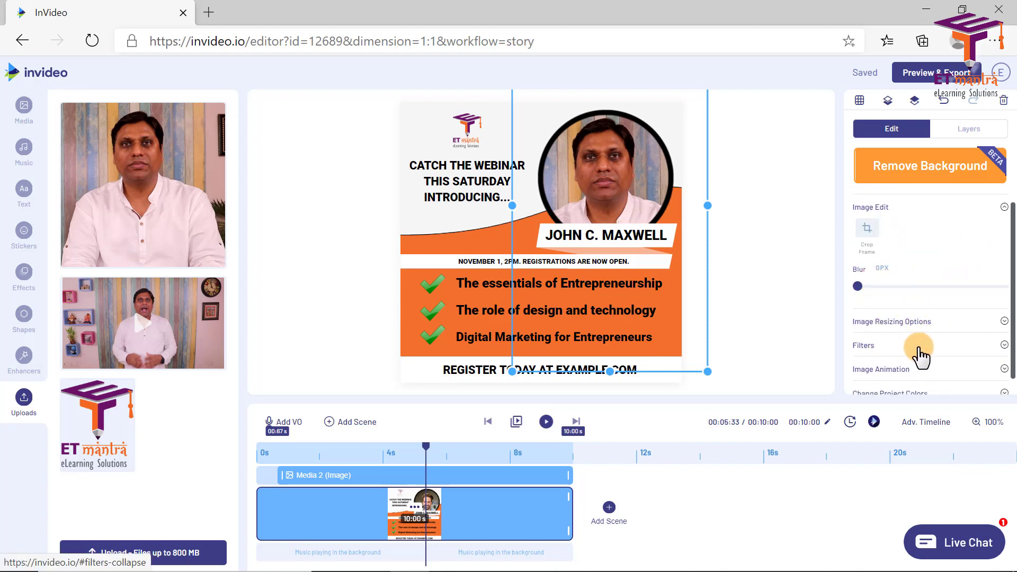
pyautogui.scroll(-1, 887, 342)
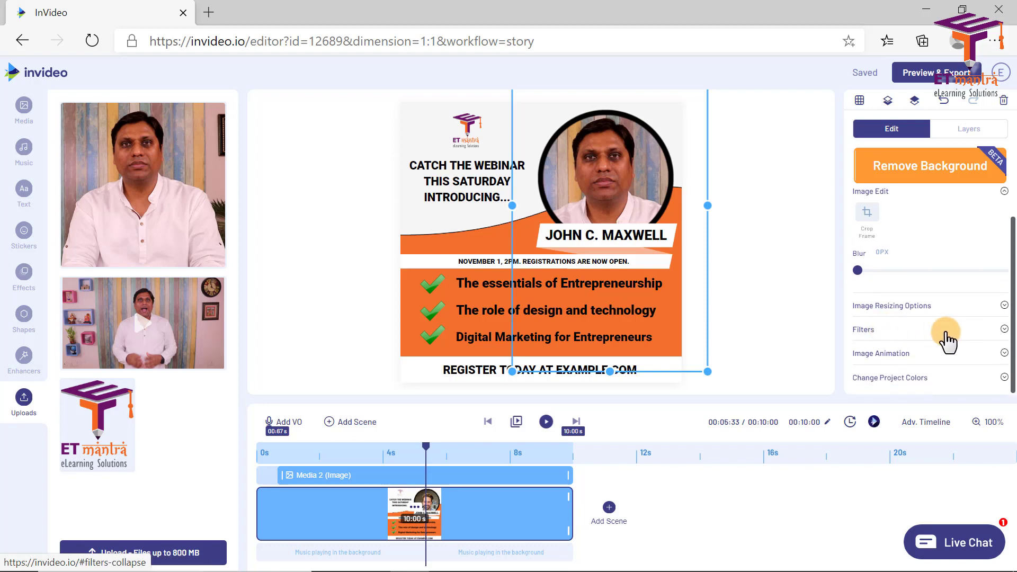
pyautogui.click(906, 336)
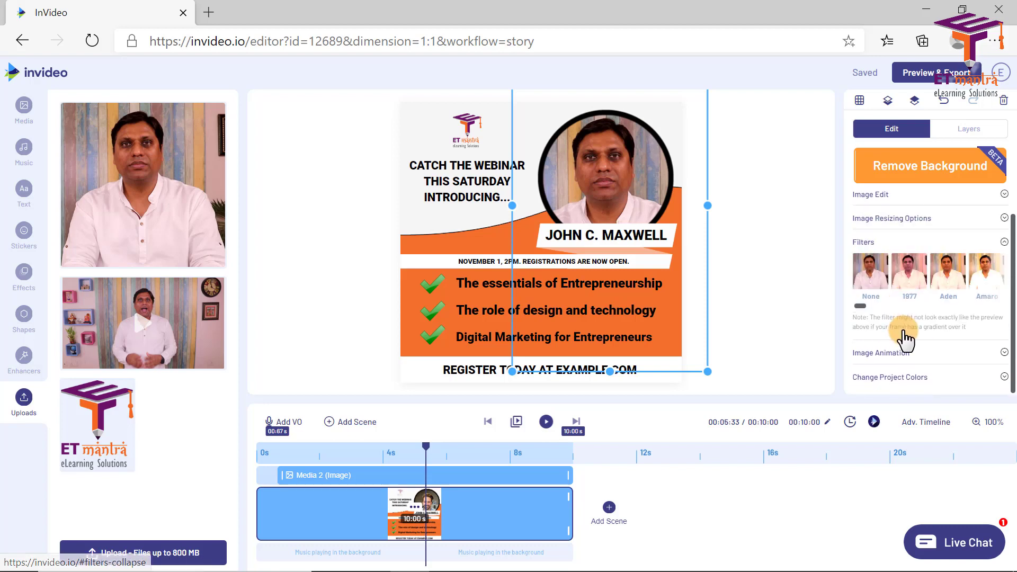
pyautogui.click(909, 278)
pyautogui.click(947, 277)
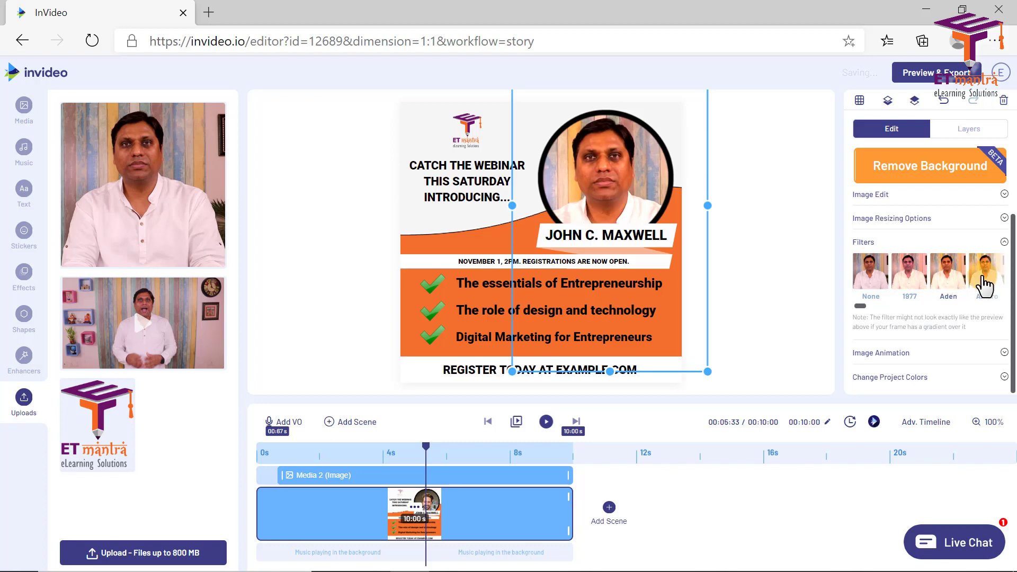
pyautogui.moveTo(862, 305); pyautogui.dragTo(895, 305)
pyautogui.click(882, 281)
pyautogui.click(890, 305)
pyautogui.moveTo(910, 306); pyautogui.dragTo(846, 309)
pyautogui.click(935, 276)
pyautogui.click(875, 287)
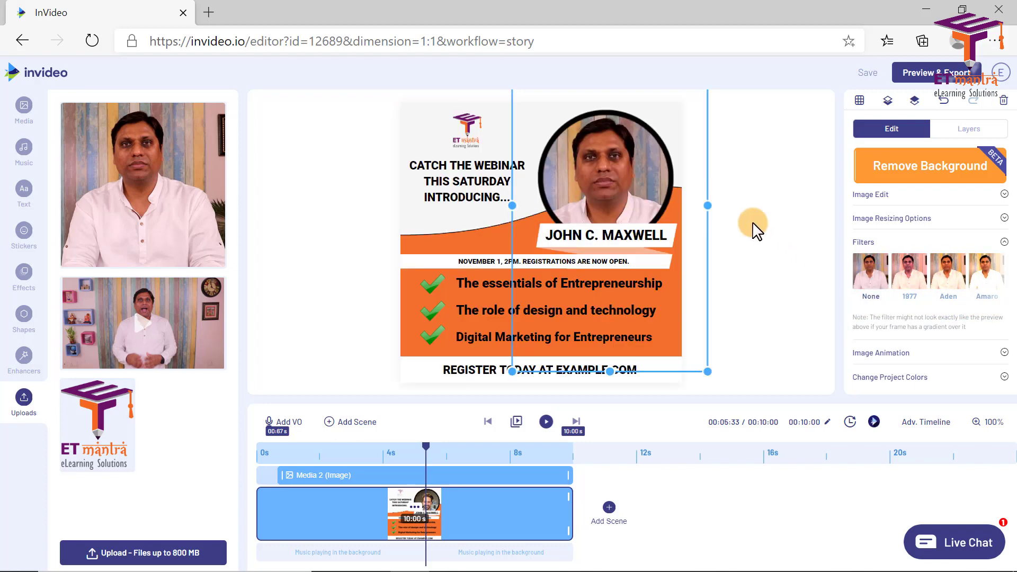
# Review the photo's image animation settings and preview the whole scene from its beginning.
pyautogui.click(928, 354)
pyautogui.scroll(-1, 932, 344)
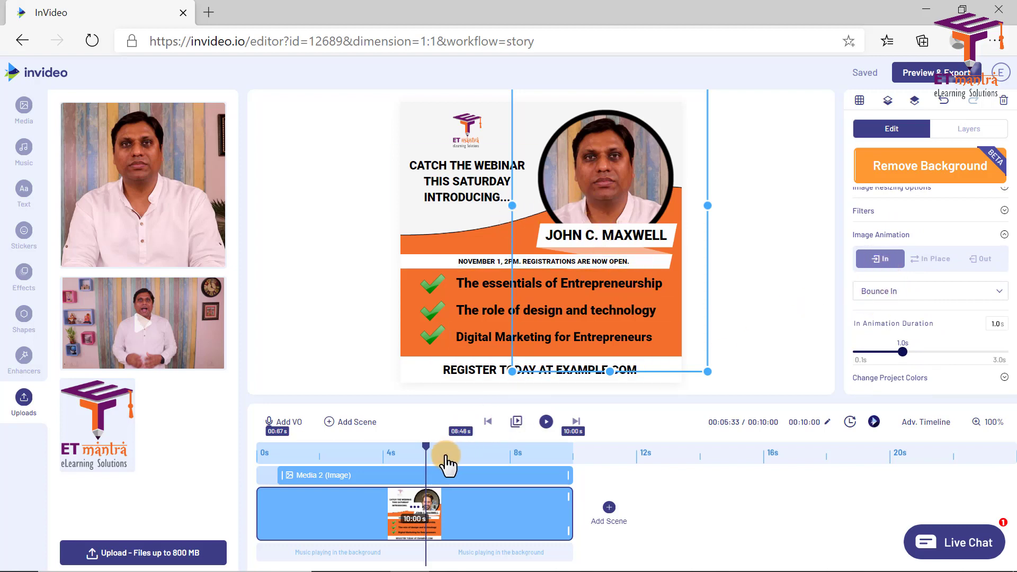
pyautogui.moveTo(427, 451); pyautogui.dragTo(230, 447)
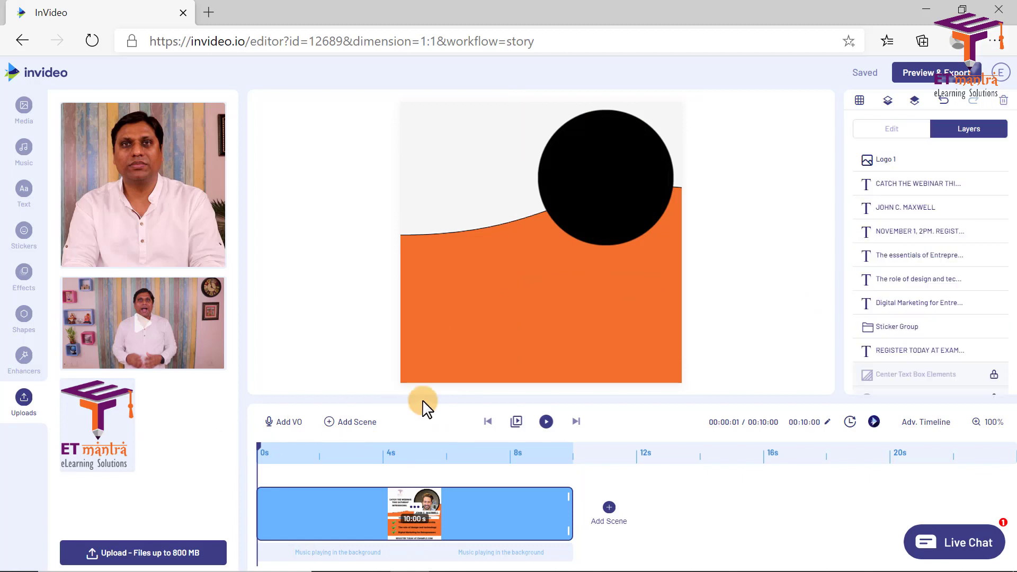
pyautogui.click(541, 422)
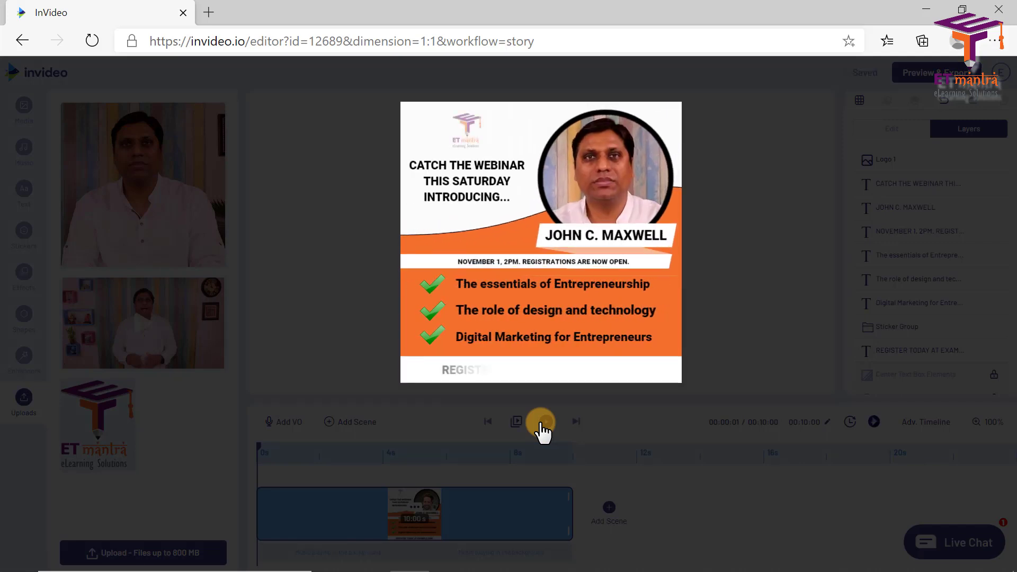
pyautogui.click(720, 295)
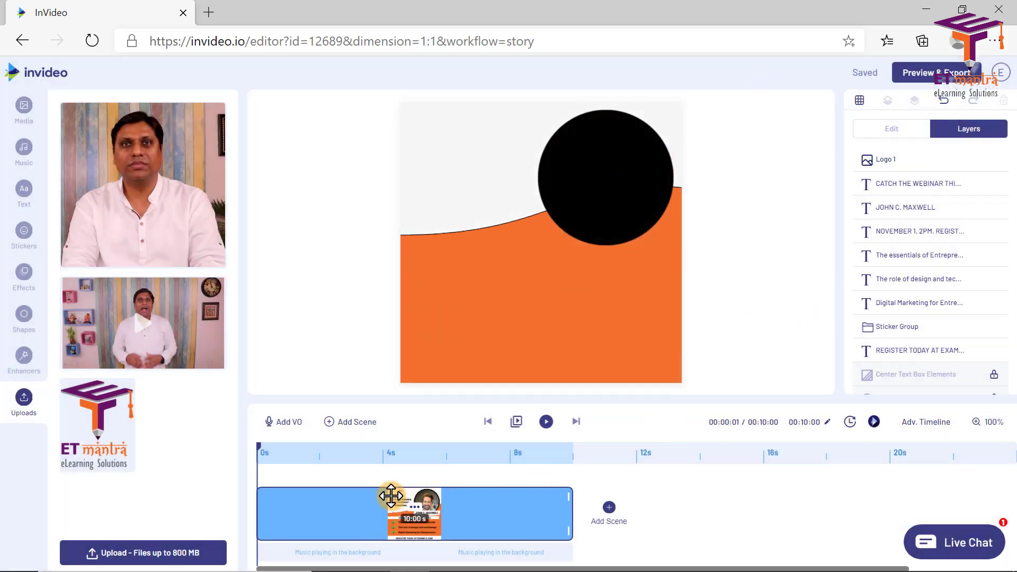
# Move the playhead to about 5 seconds and replace the headline text with "Webinar on MOODLE LMS".
pyautogui.moveTo(408, 456); pyautogui.dragTo(421, 456)
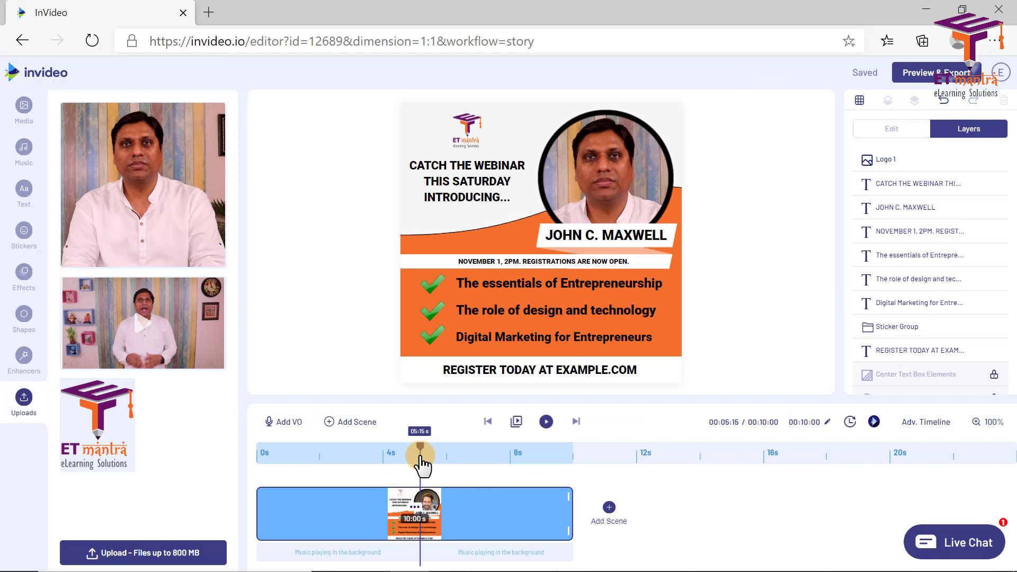
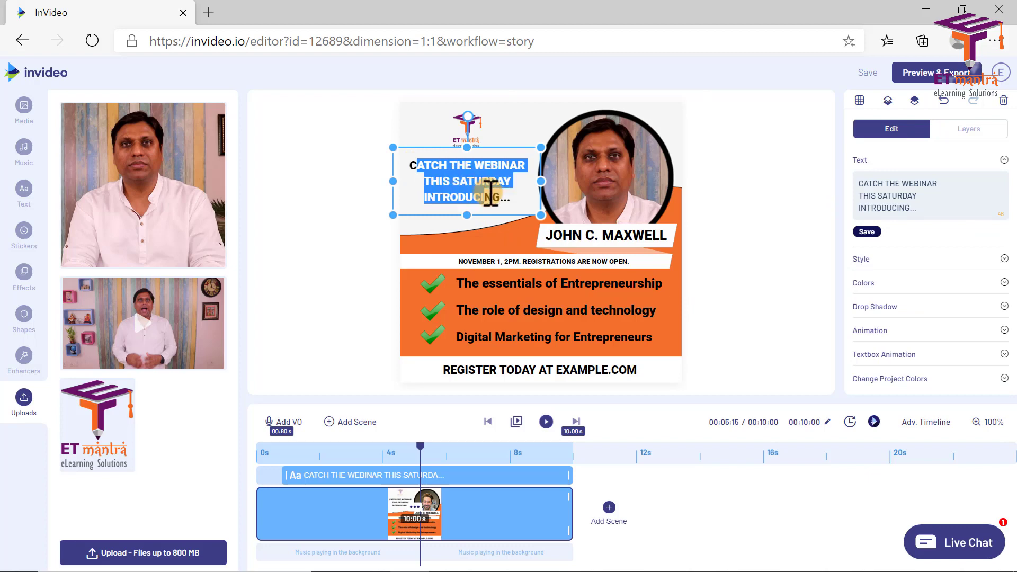
pyautogui.write('Webinar on MOODLE LMS')
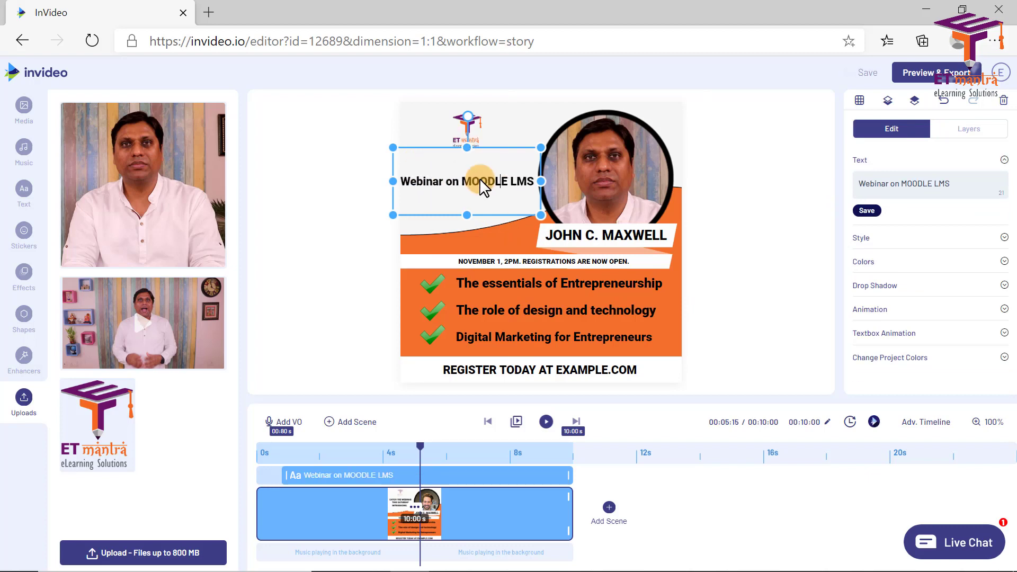
# Break the headline onto a second line before "MOODLE LMS" and replace the speaker name under the photo with the presenter's title and full name.
pyautogui.press('Return')
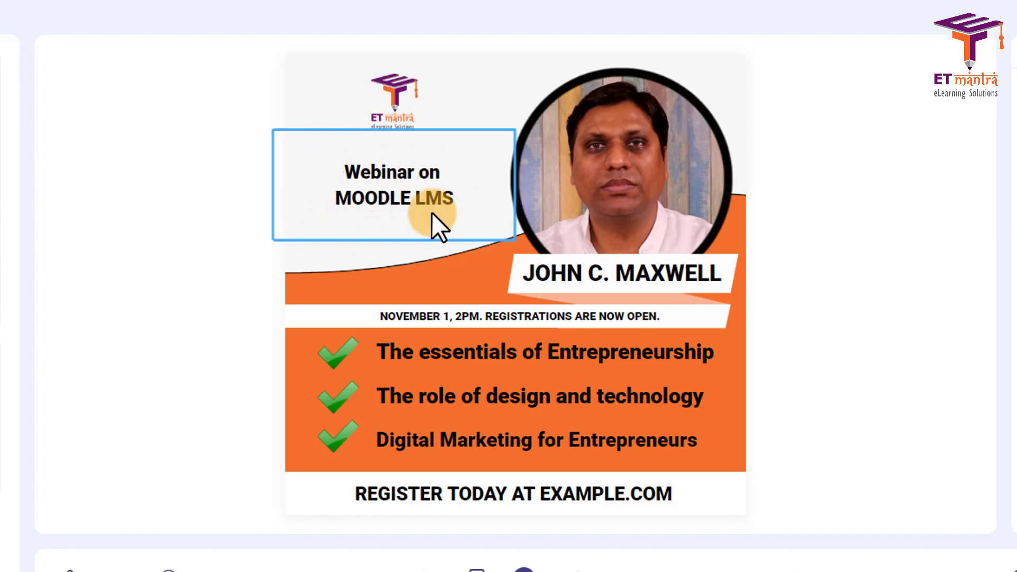
pyautogui.doubleClick(631, 275)
pyautogui.write('Pal')
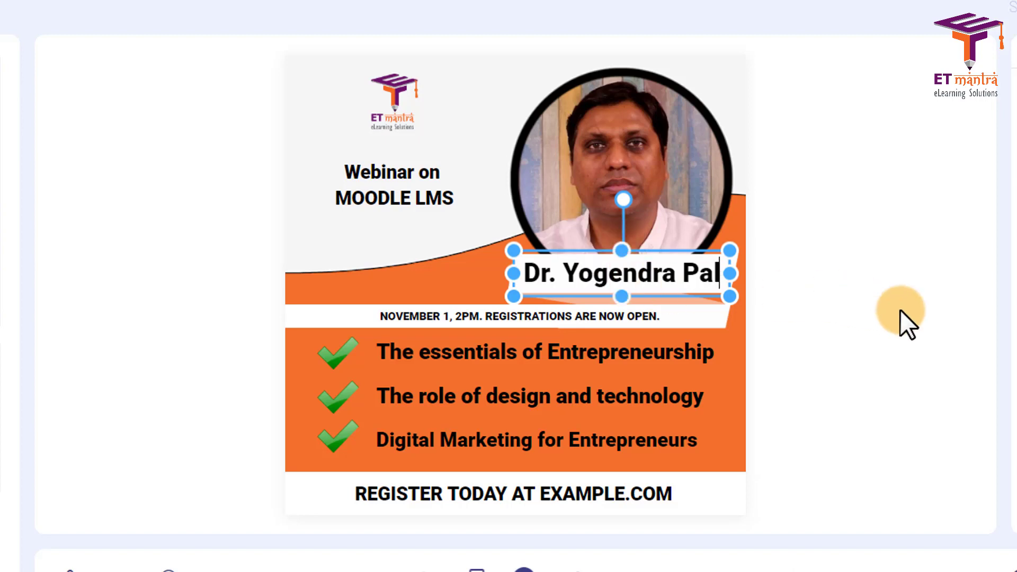
pyautogui.click(900, 310)
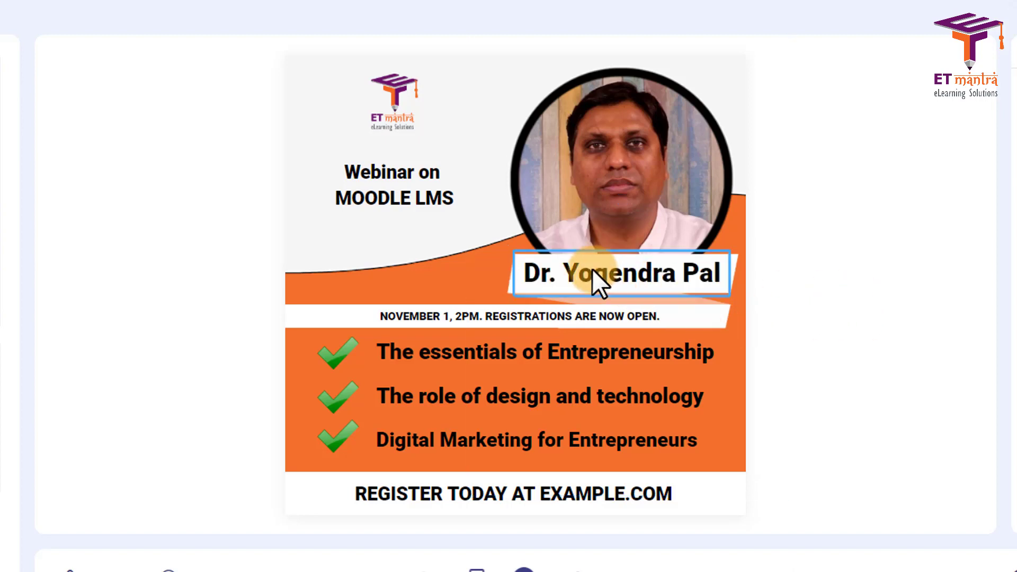
# Replace the date and registration line with "22 June 2020; Monday evening 4:00 PM".
pyautogui.click(478, 316)
pyautogui.click(602, 317)
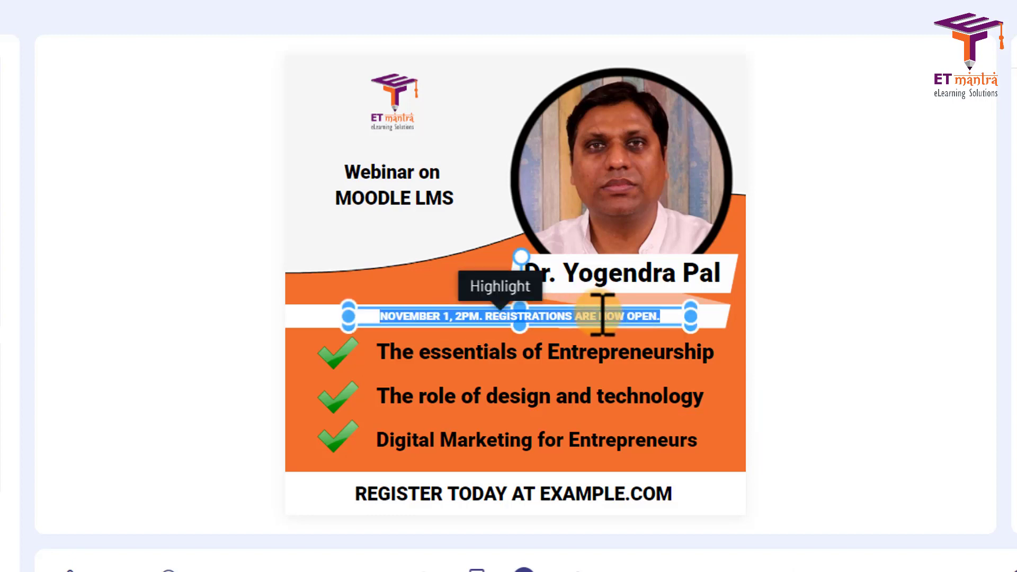
pyautogui.write('e 2020')
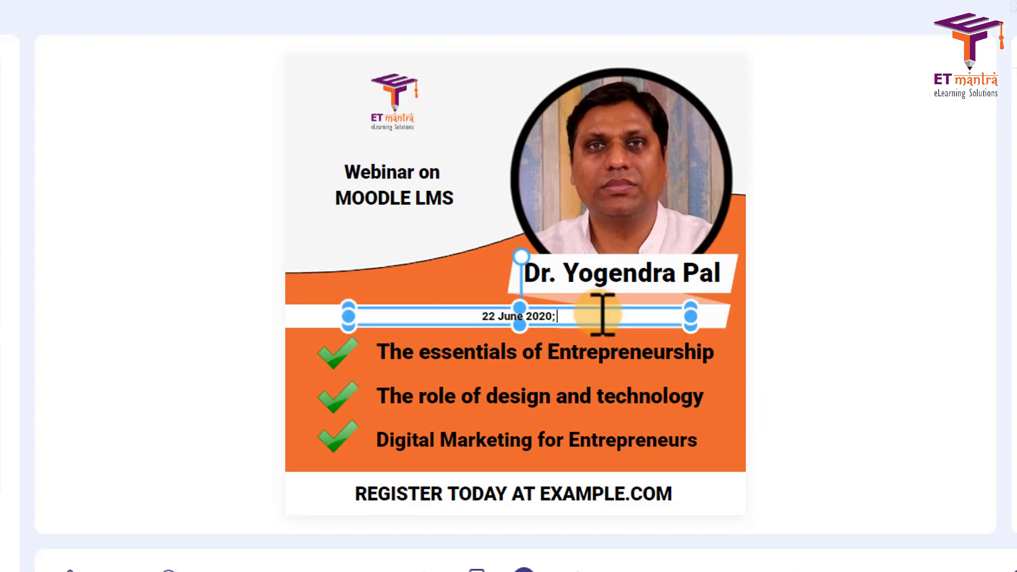
pyautogui.write('2 June 2020; Monday evening 4:00 PM')
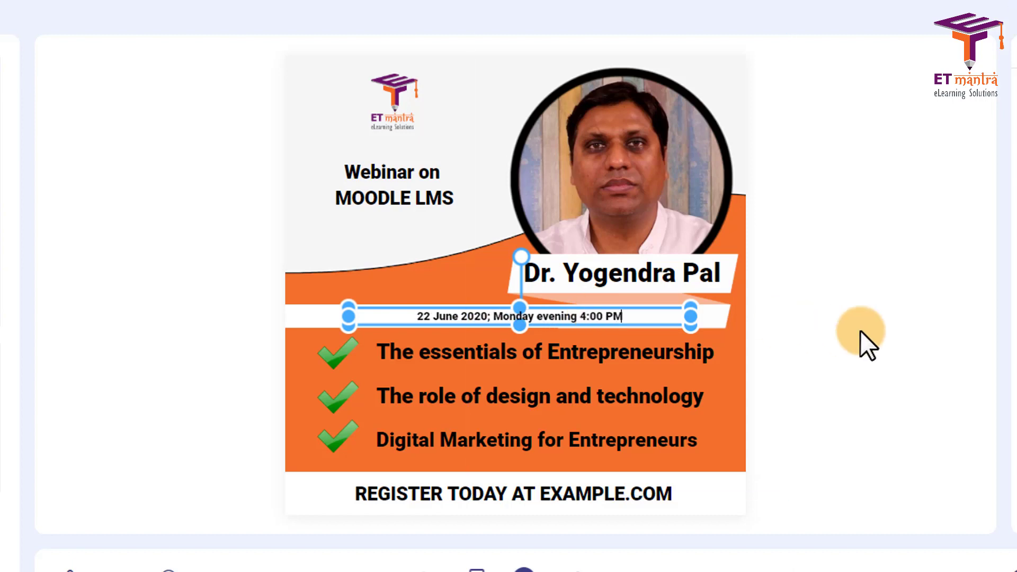
pyautogui.click(868, 349)
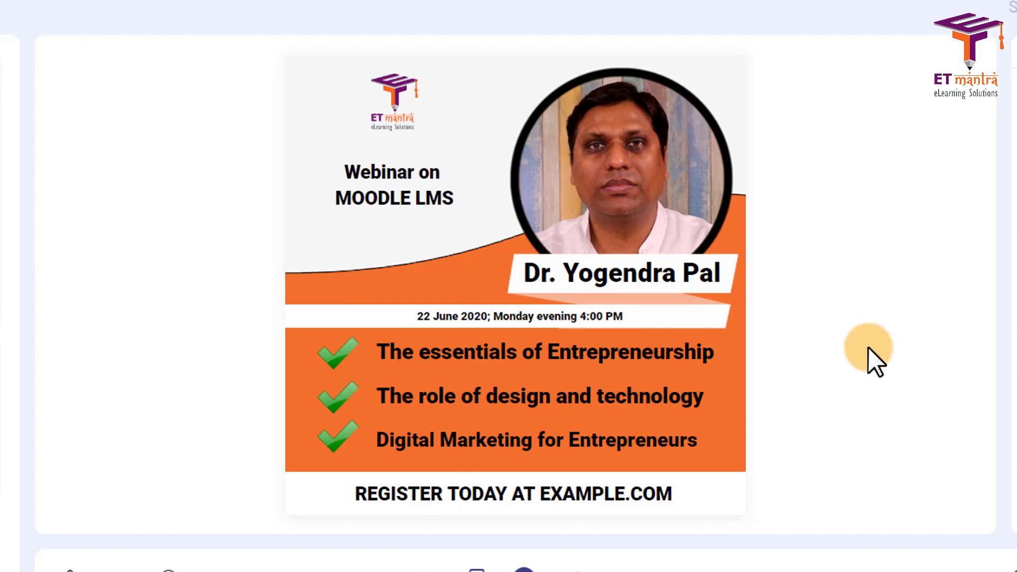
# Replace the three checklist lines with "How to create course", "Add content and activities" and "Create drip feed content".
pyautogui.doubleClick(458, 348)
pyautogui.write('How to create course')
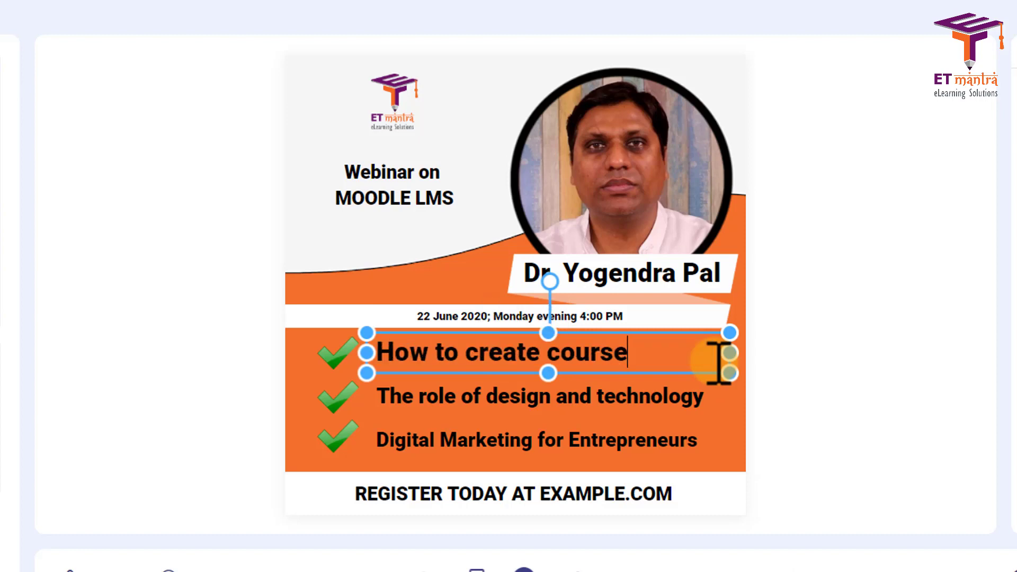
pyautogui.doubleClick(608, 397)
pyautogui.write('Add content and activities')
pyautogui.doubleClick(625, 440)
pyautogui.write('Create dip')
pyautogui.press('BackSpace')
pyautogui.press('BackSpace')
pyautogui.write('rip feed content')
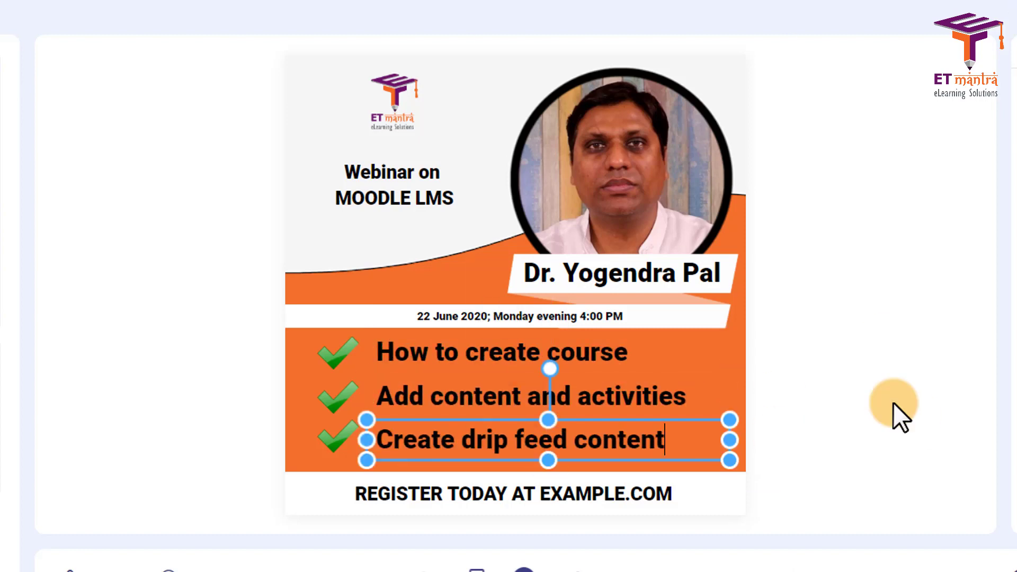
pyautogui.click(801, 351)
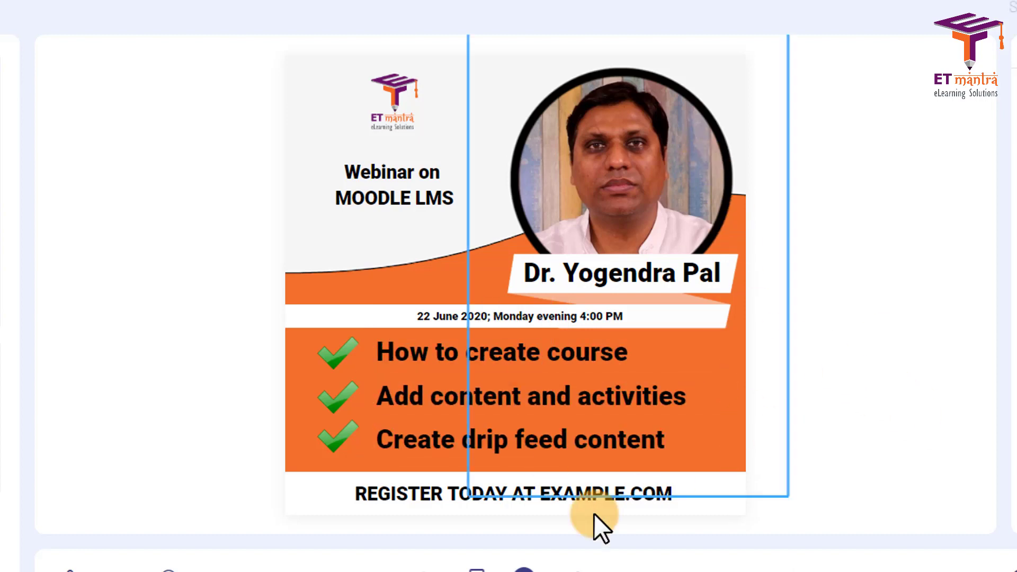
pyautogui.click(485, 498)
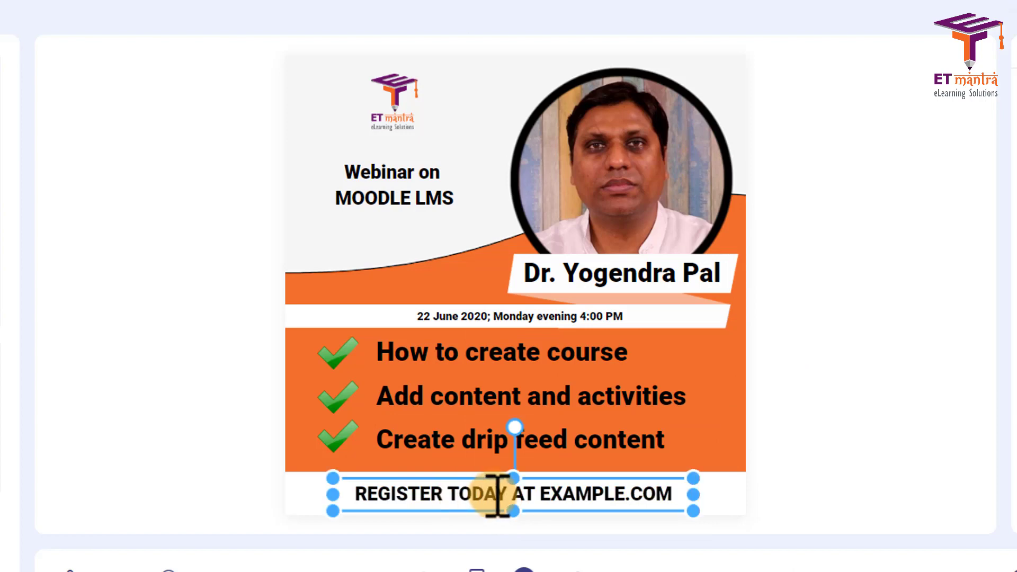
pyautogui.doubleClick(495, 490)
pyautogui.hotkey('ctrl', 'a')
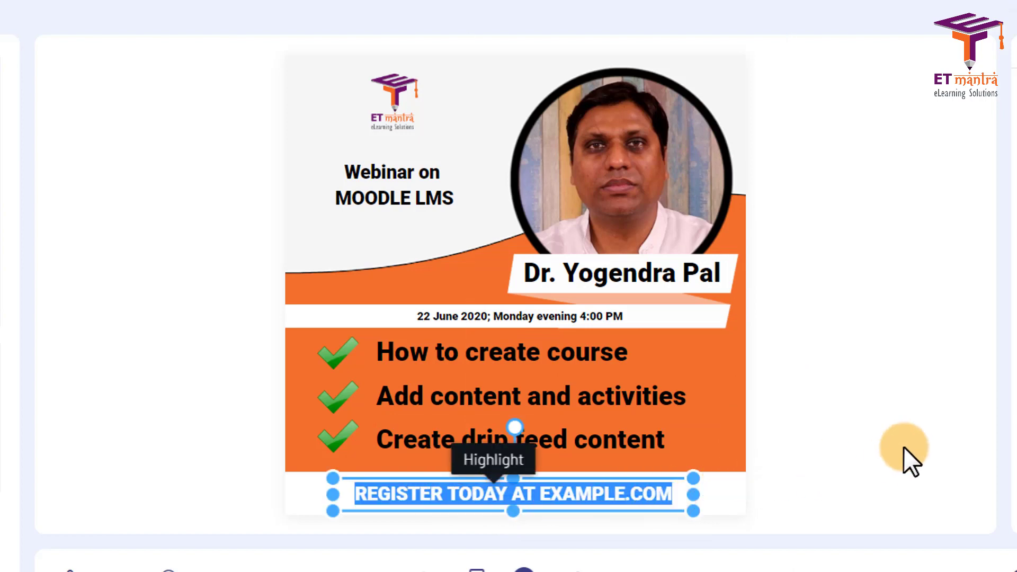
pyautogui.write('https')
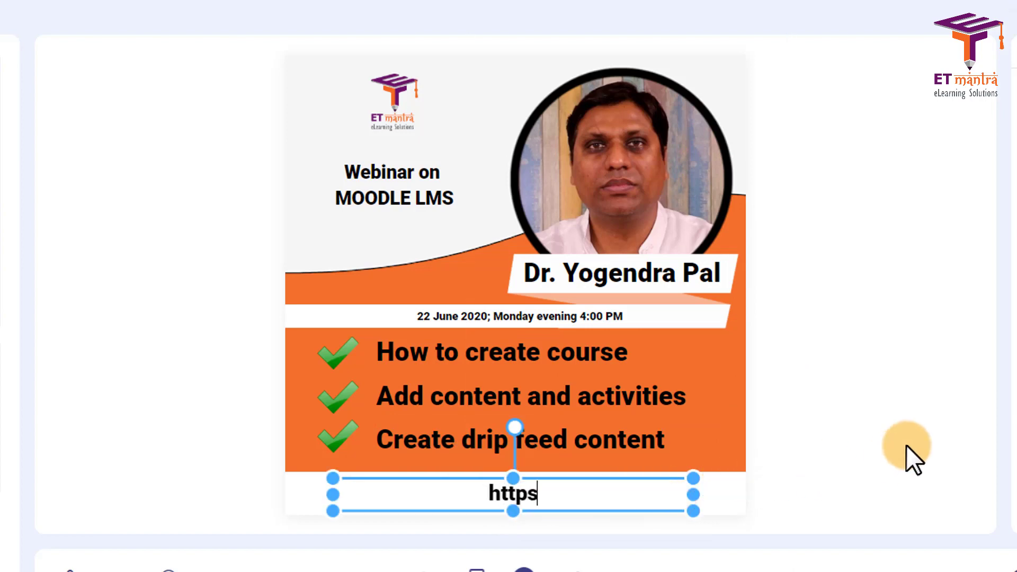
pyautogui.write('://www.youtube.com/etmantra/live')
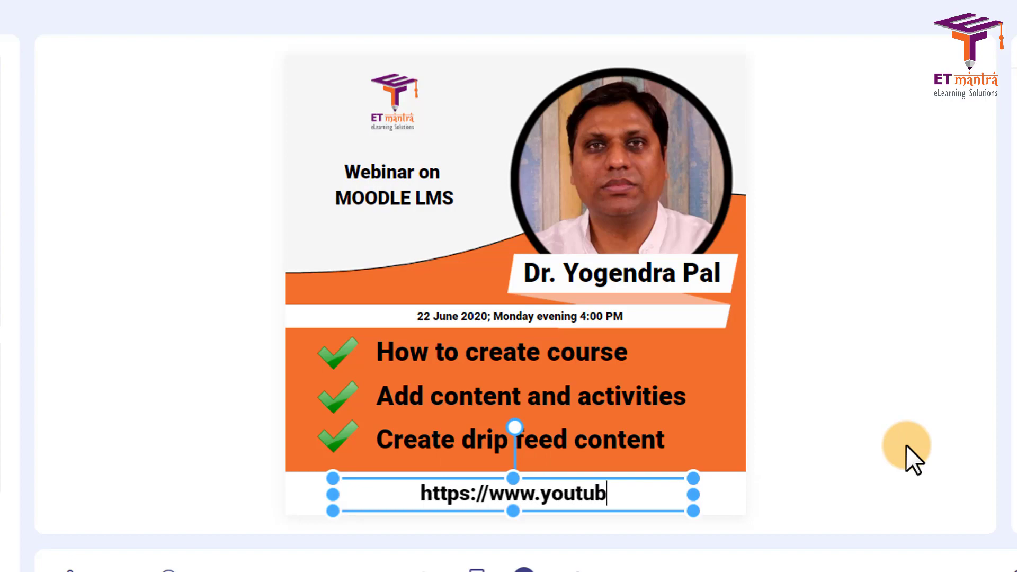
pyautogui.click(905, 445)
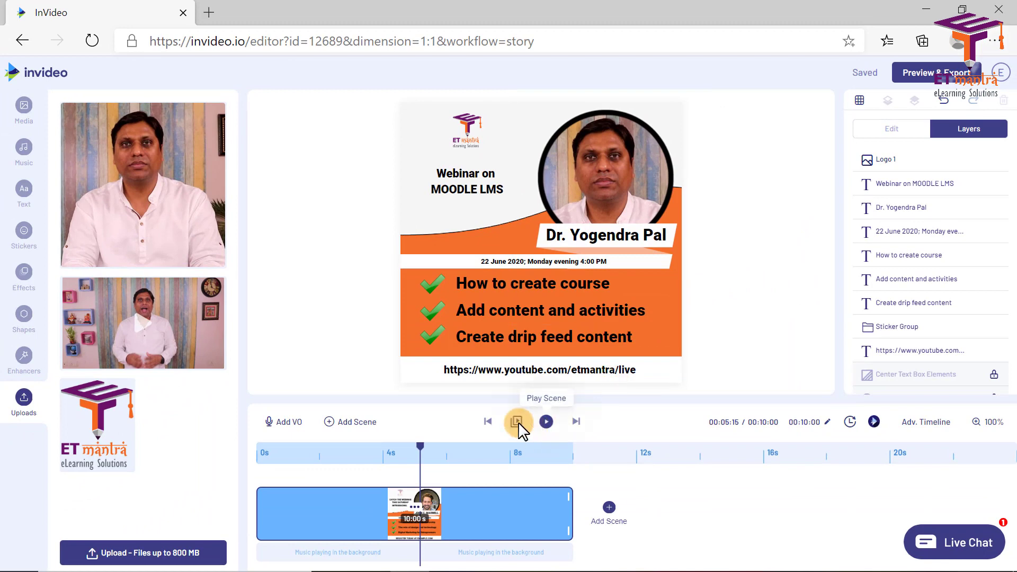
# Move the playhead back to the start of the timeline, preview the whole scene, and close the preview.
pyautogui.moveTo(420, 450); pyautogui.dragTo(230, 463)
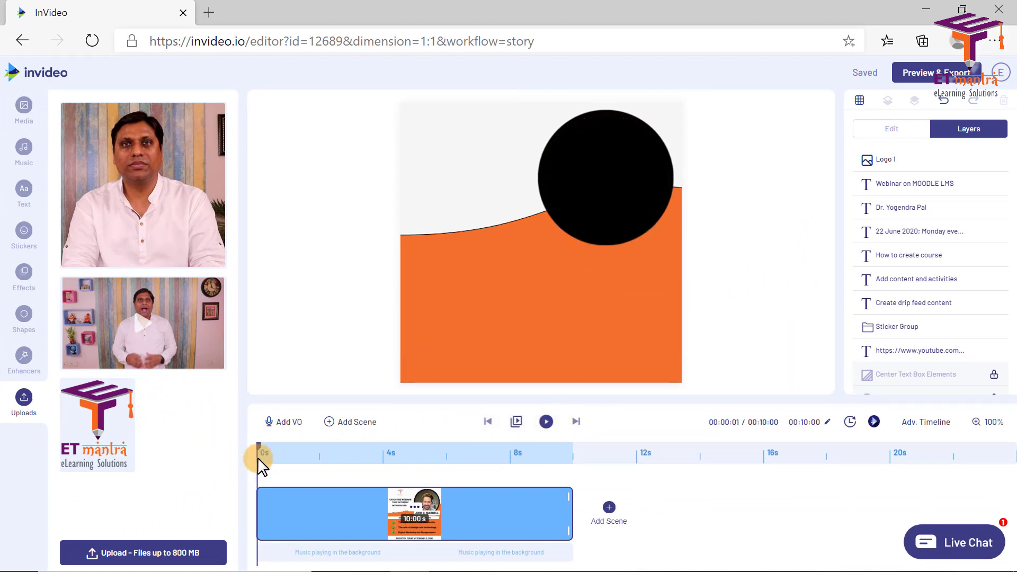
pyautogui.click(545, 421)
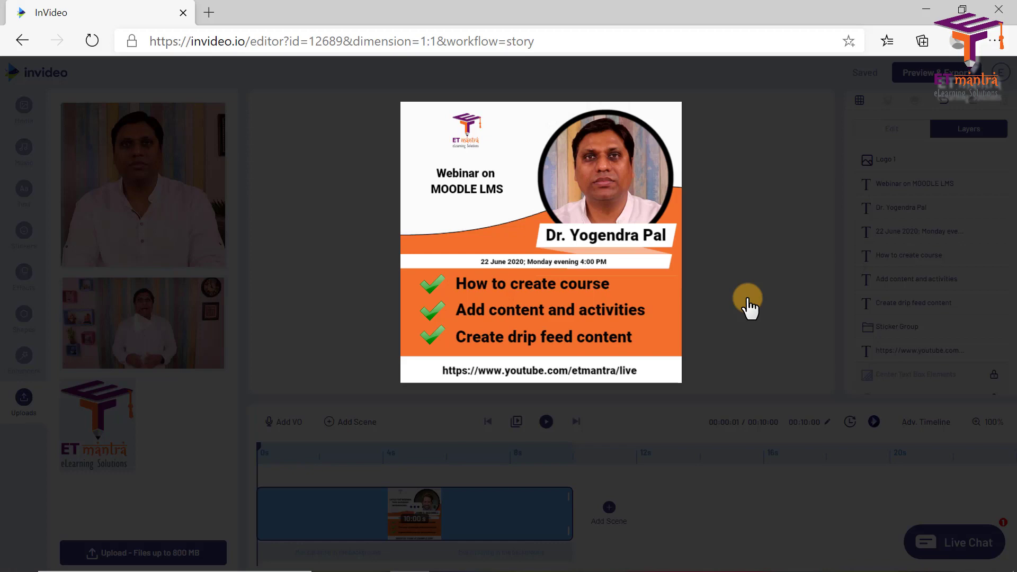
pyautogui.click(748, 306)
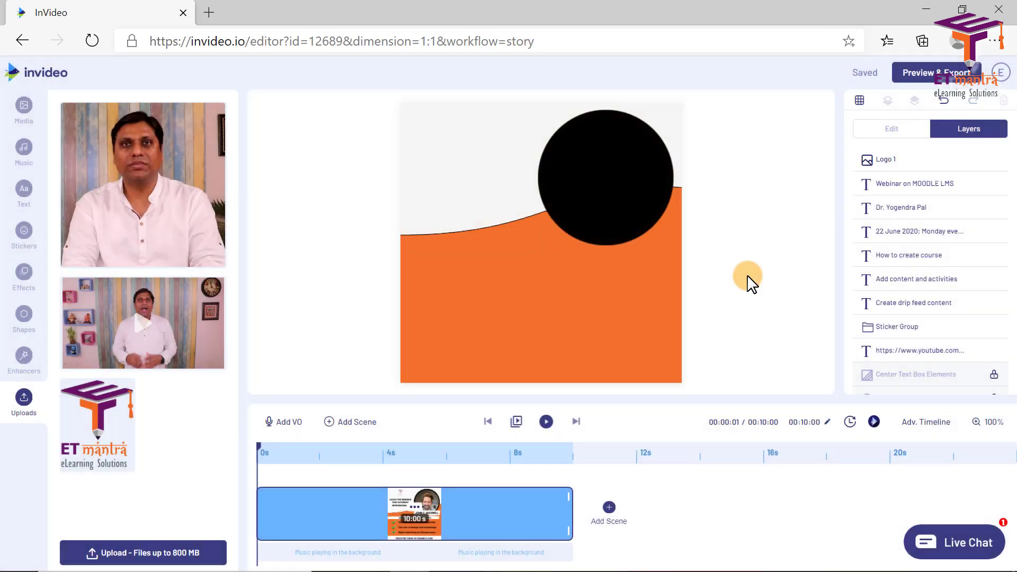
# Export the poster video, accept leaving the editor, and download the completed render from the newest project.
pyautogui.click(937, 74)
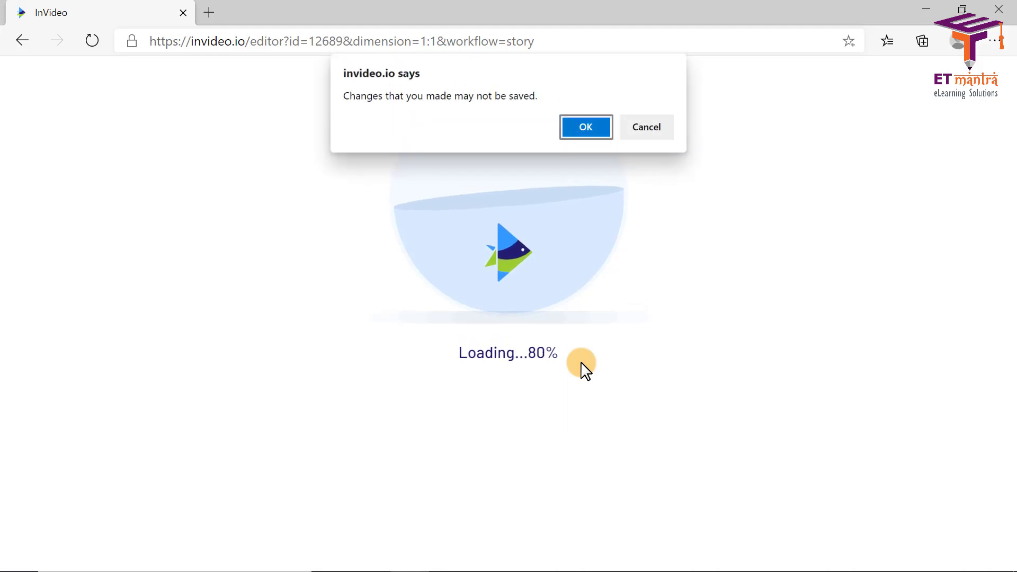
pyautogui.click(584, 126)
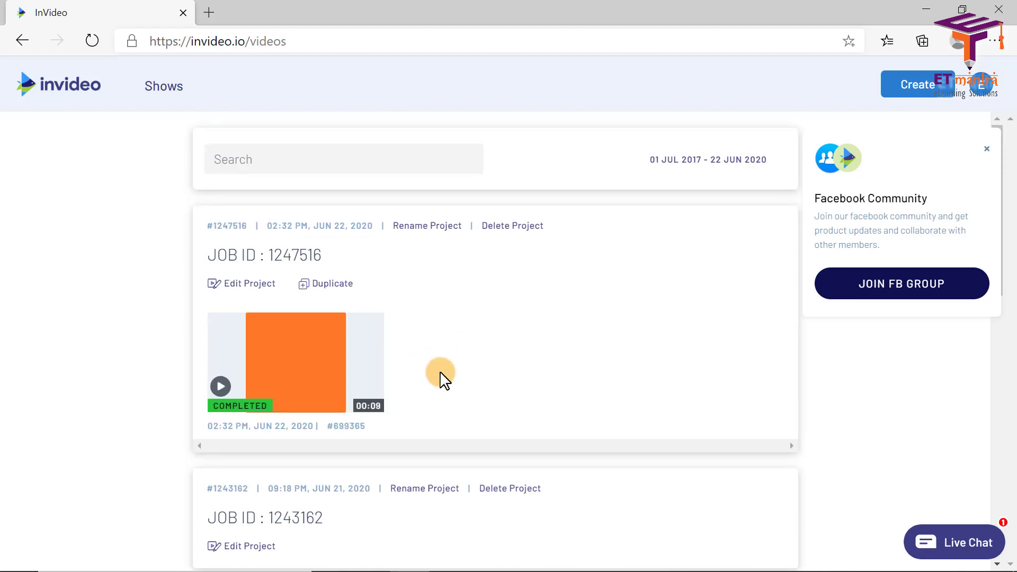
pyautogui.moveTo(259, 394)
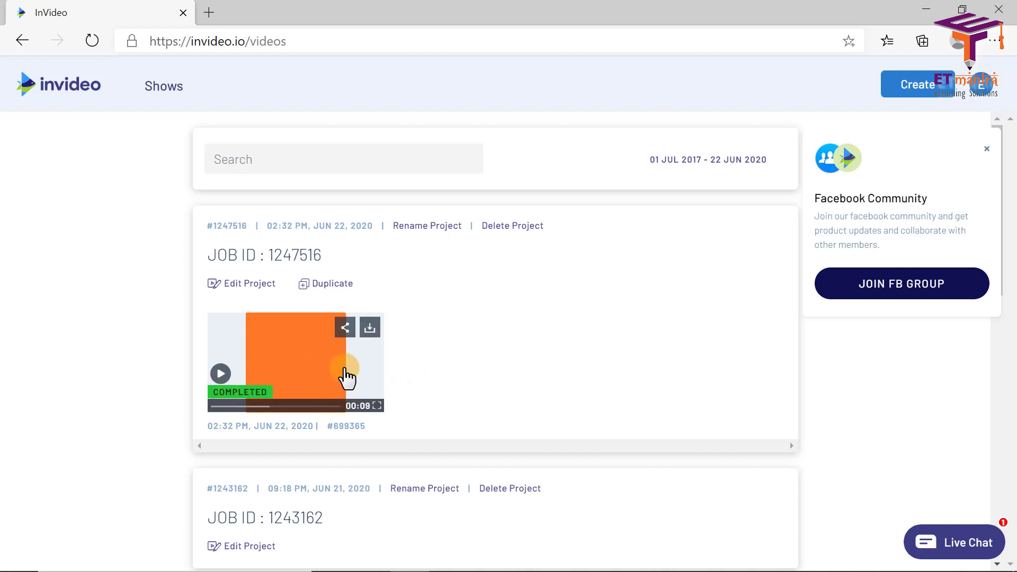
pyautogui.click(370, 329)
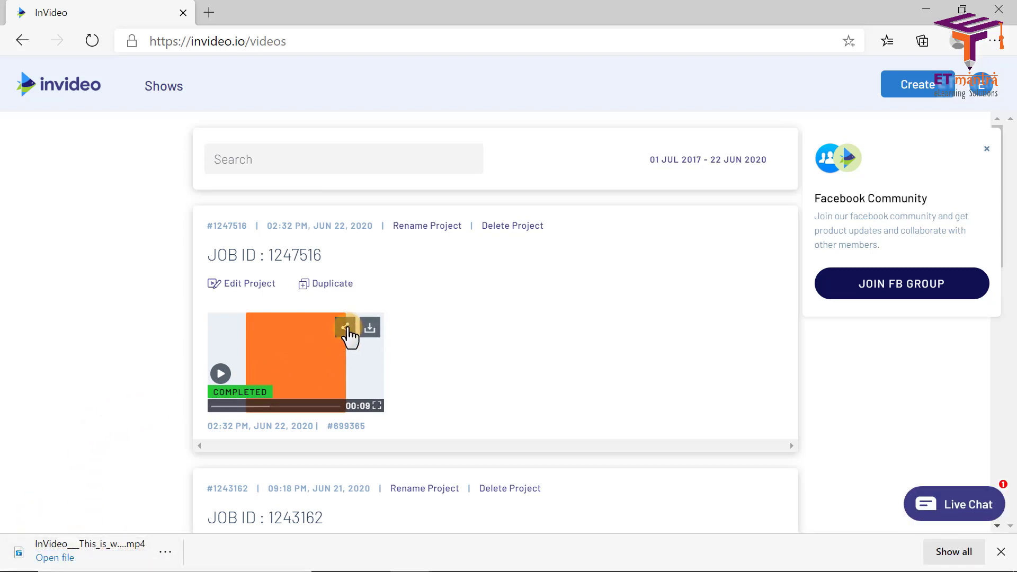
# Show the rendered video's social sharing options and open the downloaded MP4 file.
pyautogui.click(345, 327)
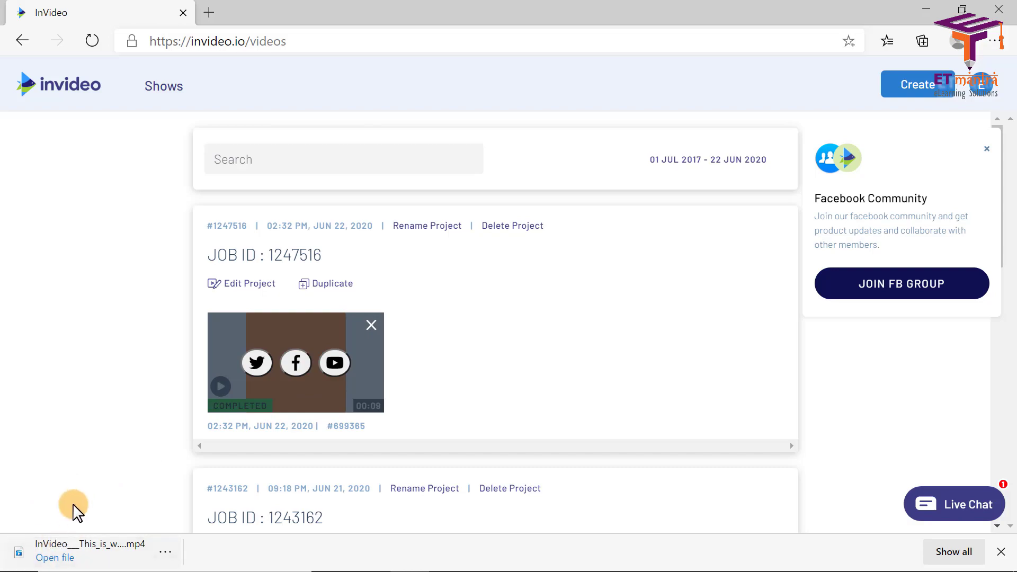
pyautogui.click(59, 551)
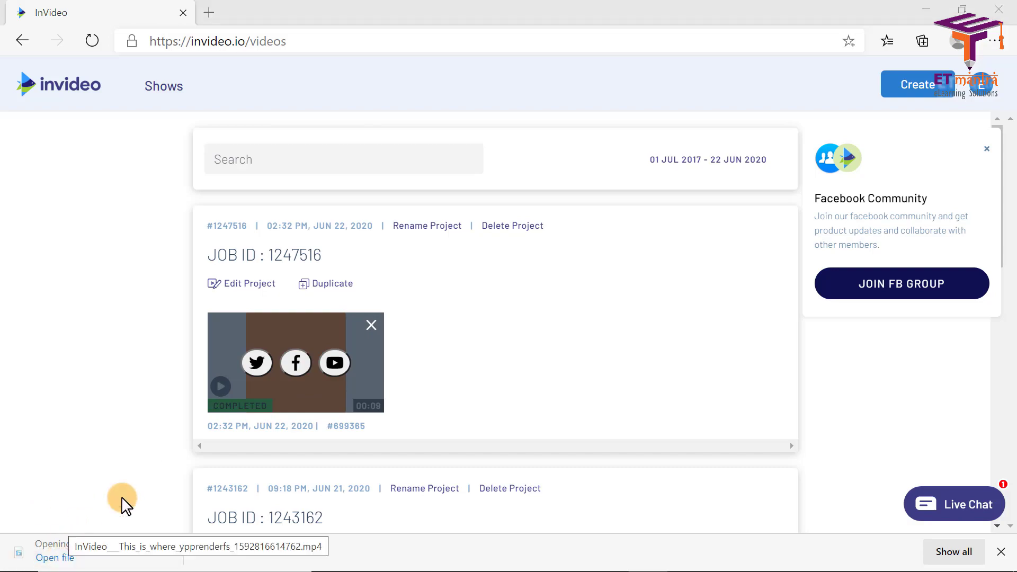